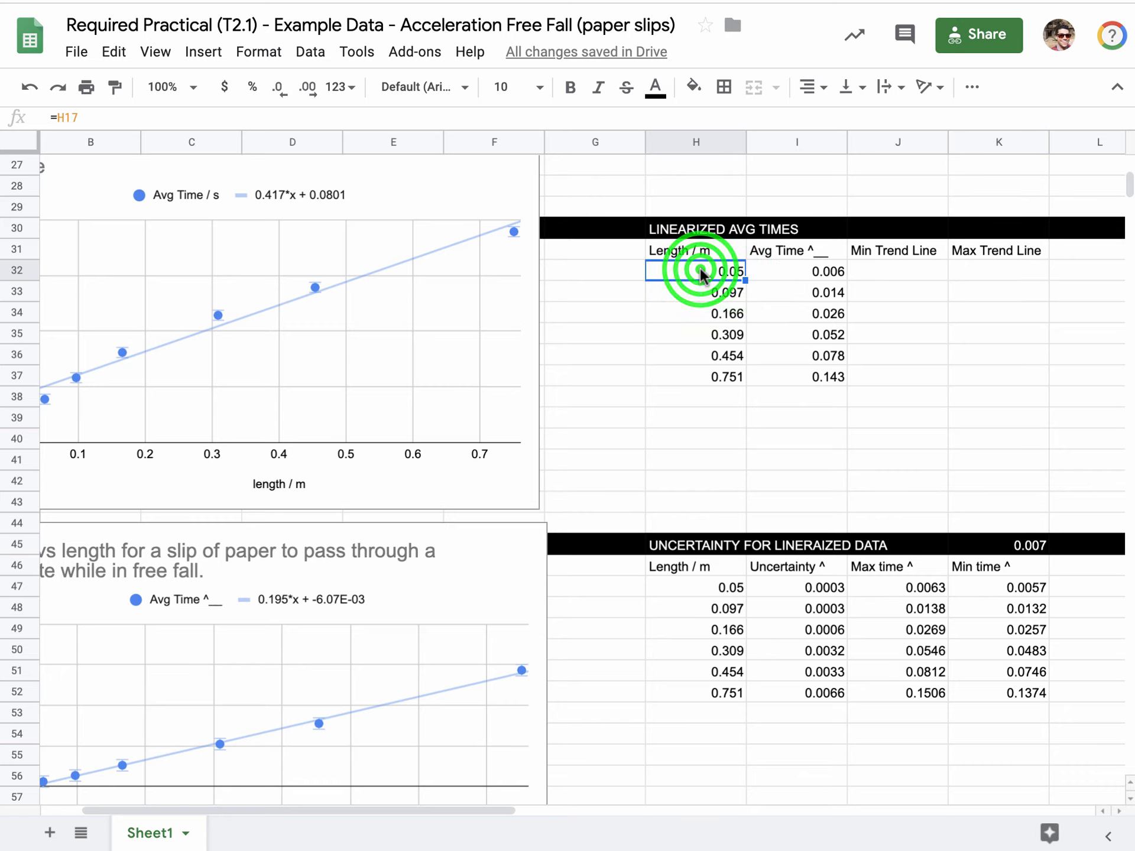
Enter the formula =I32-0.007 in K32 as the first Max Trend Line value of the linearized times table.
click(972, 269)
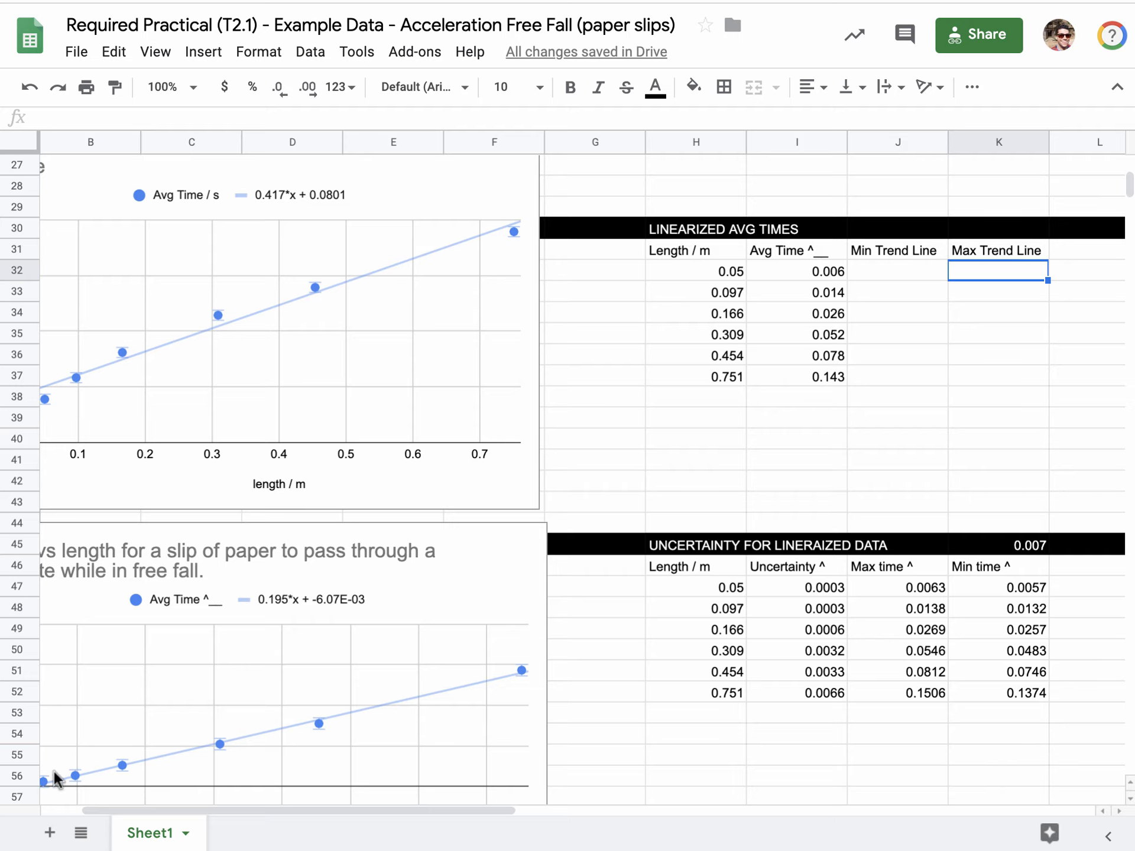
click(816, 272)
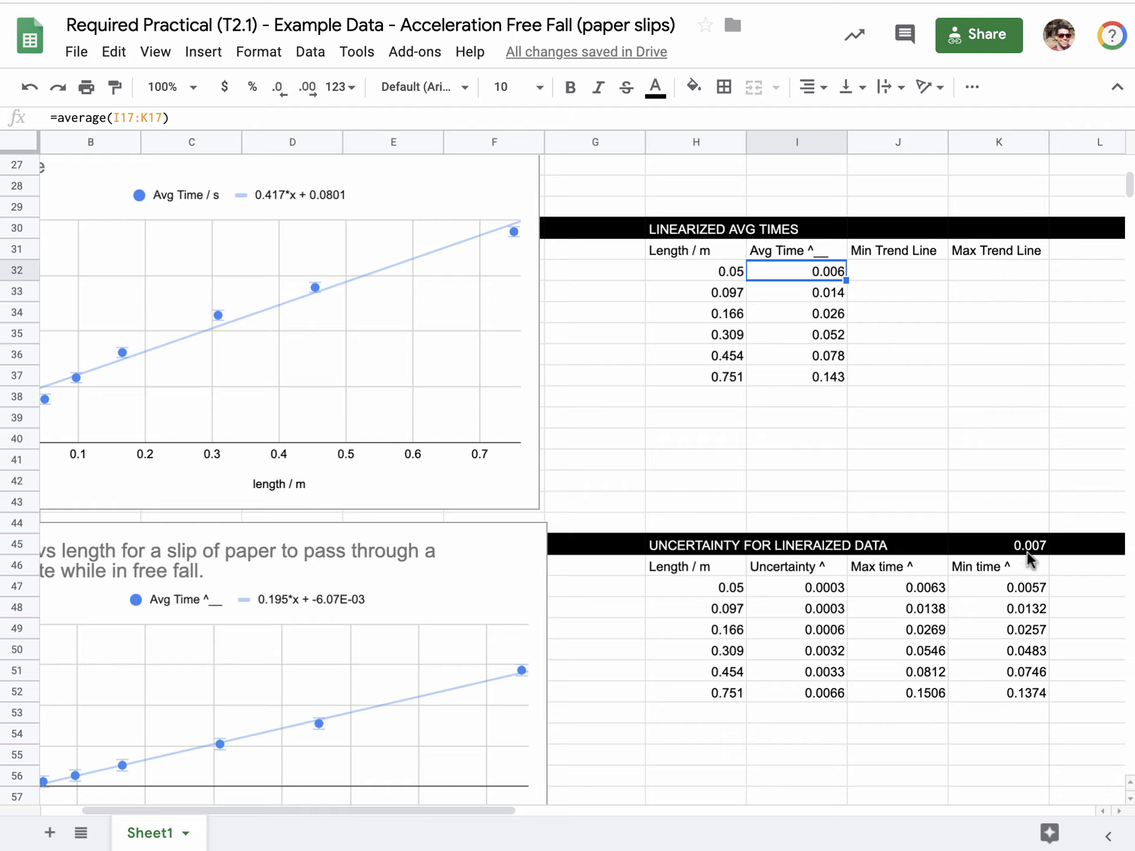
click(990, 274)
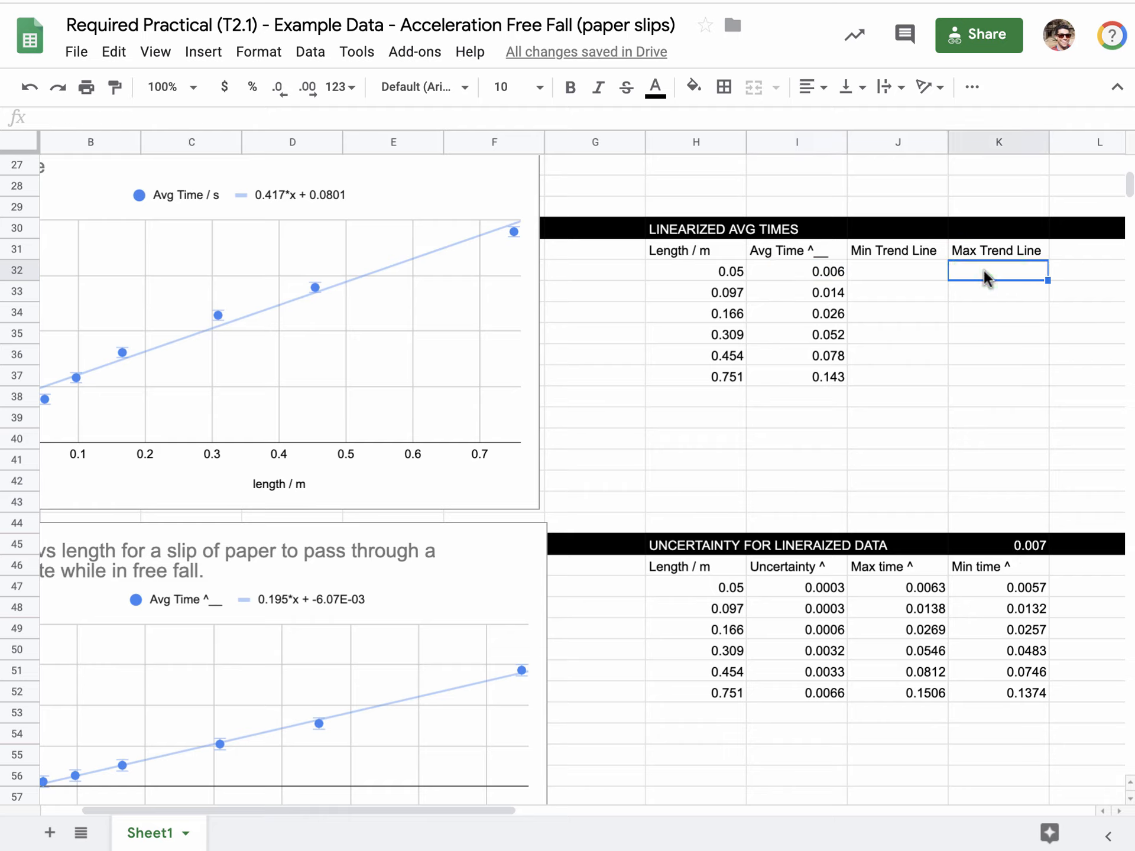
text(=)
click(843, 273)
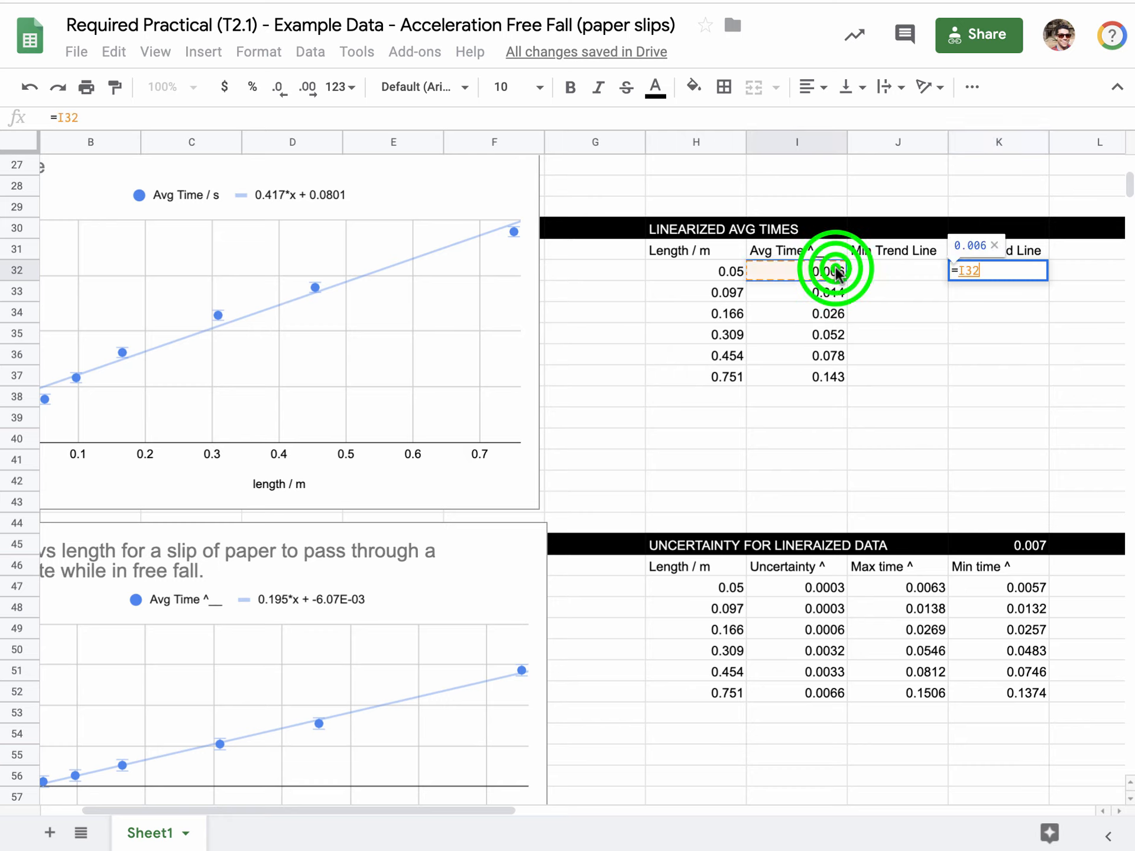
text(-)
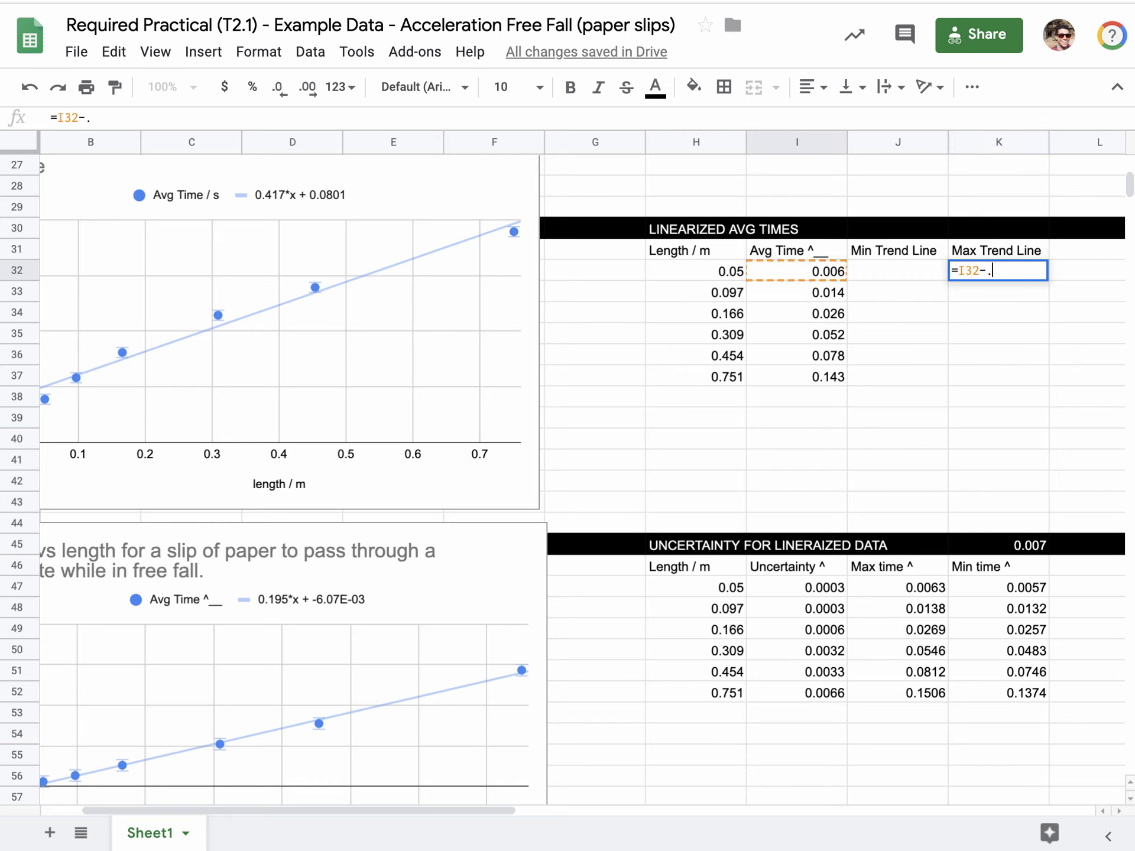
text(.0078)
key(Return)
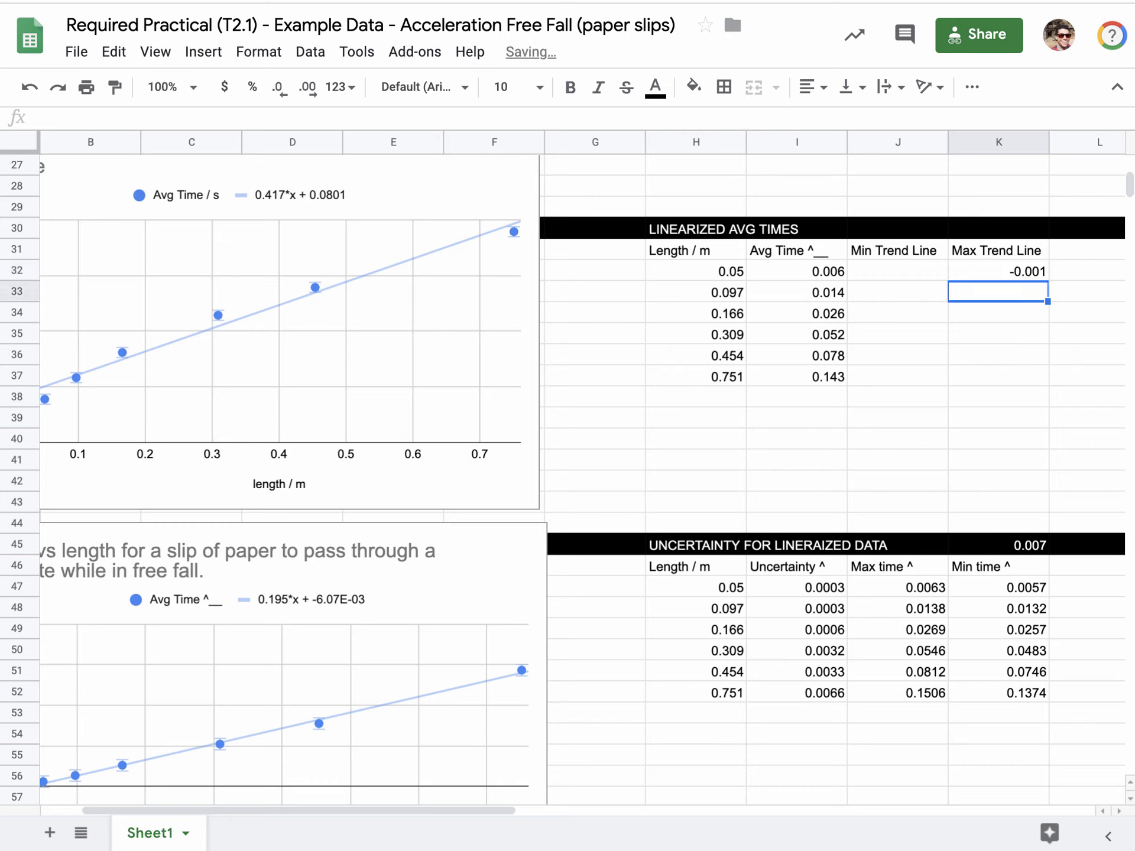
click(1029, 274)
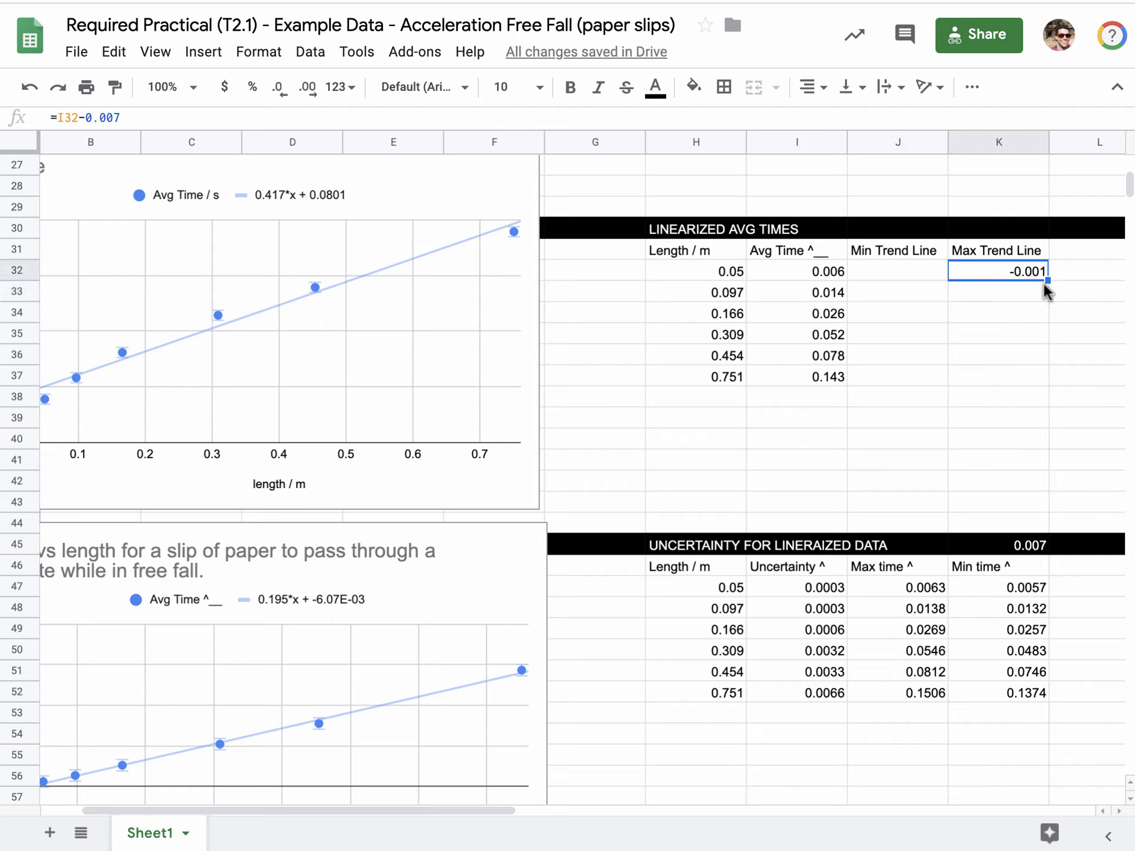
Enter the formula =I37+.007 in K37 as the last Max Trend Line value, for the 0.751 m length.
click(995, 382)
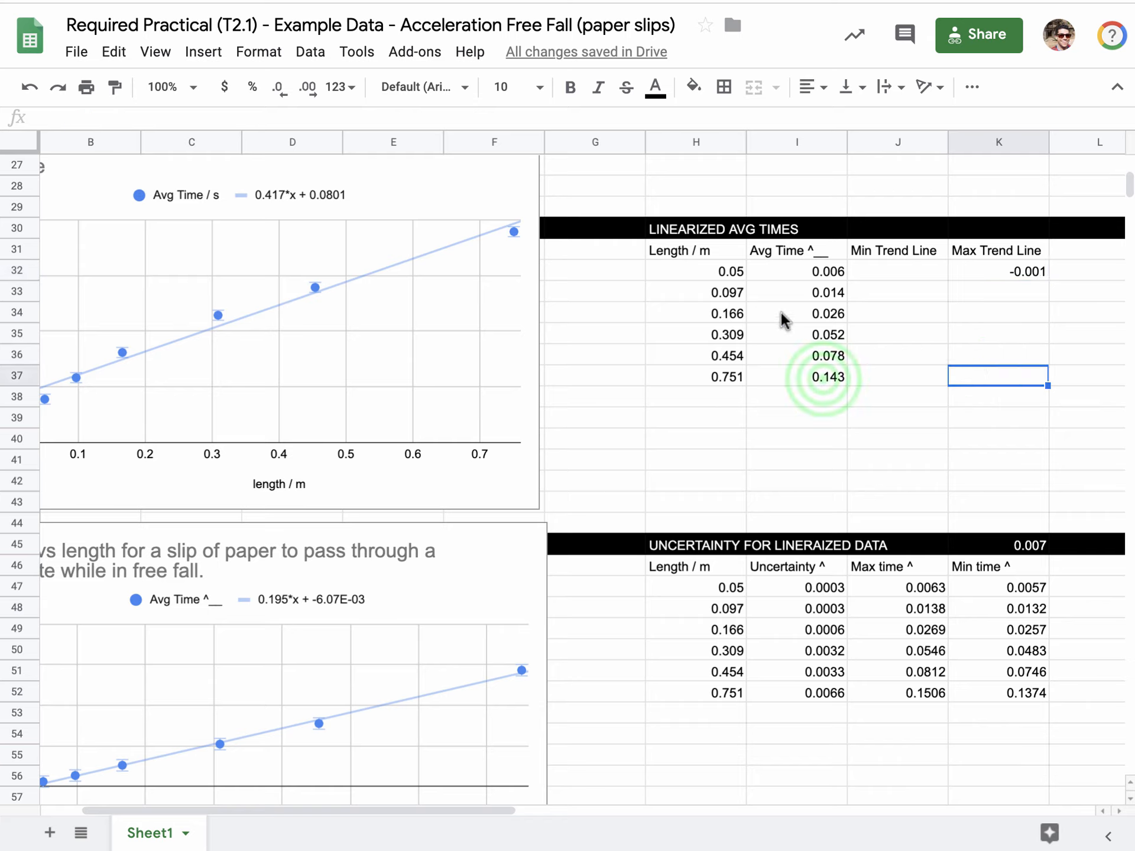
click(823, 378)
click(1001, 376)
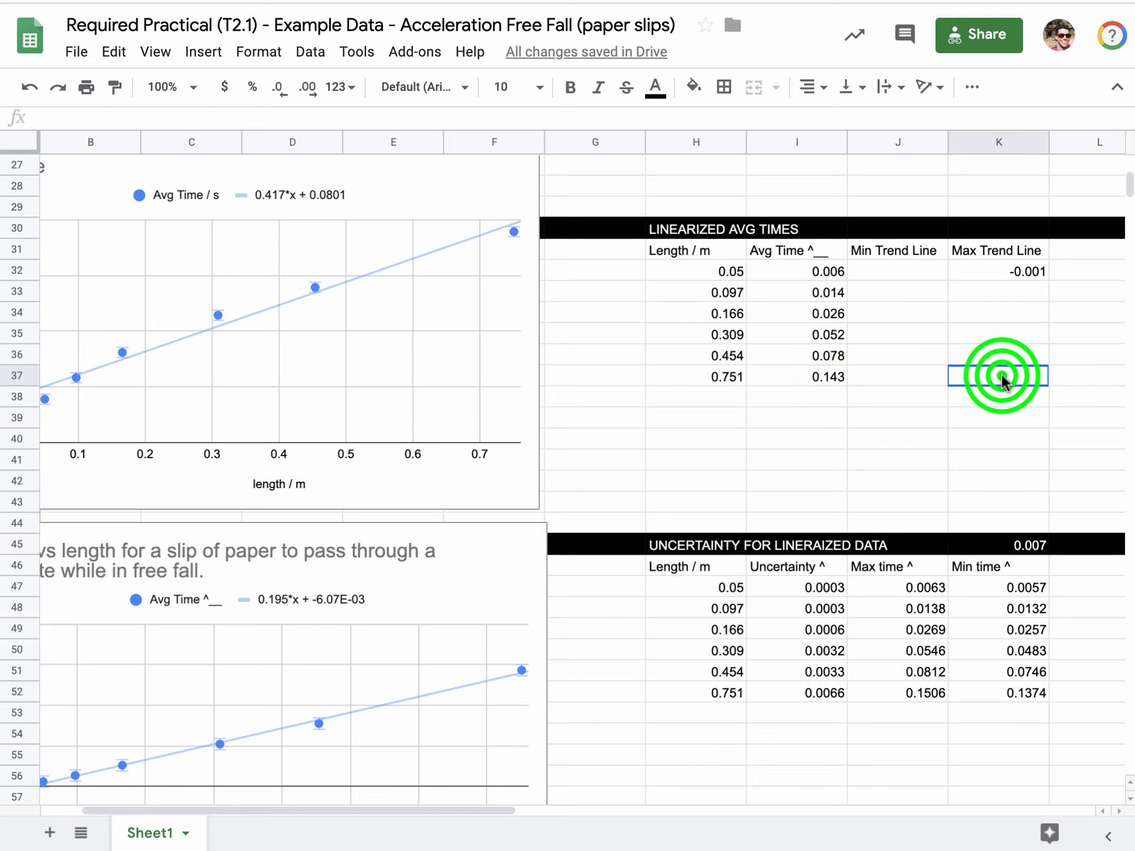
text(=)
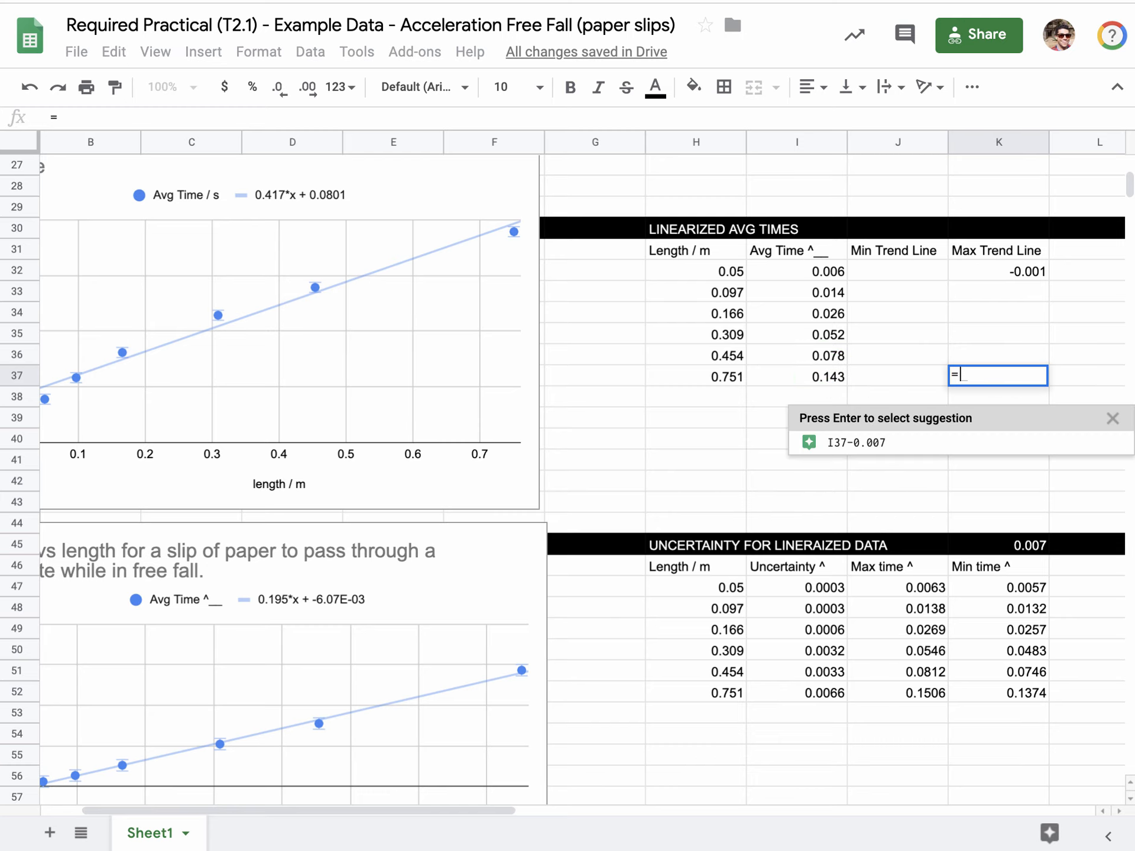
click(830, 376)
text(+)
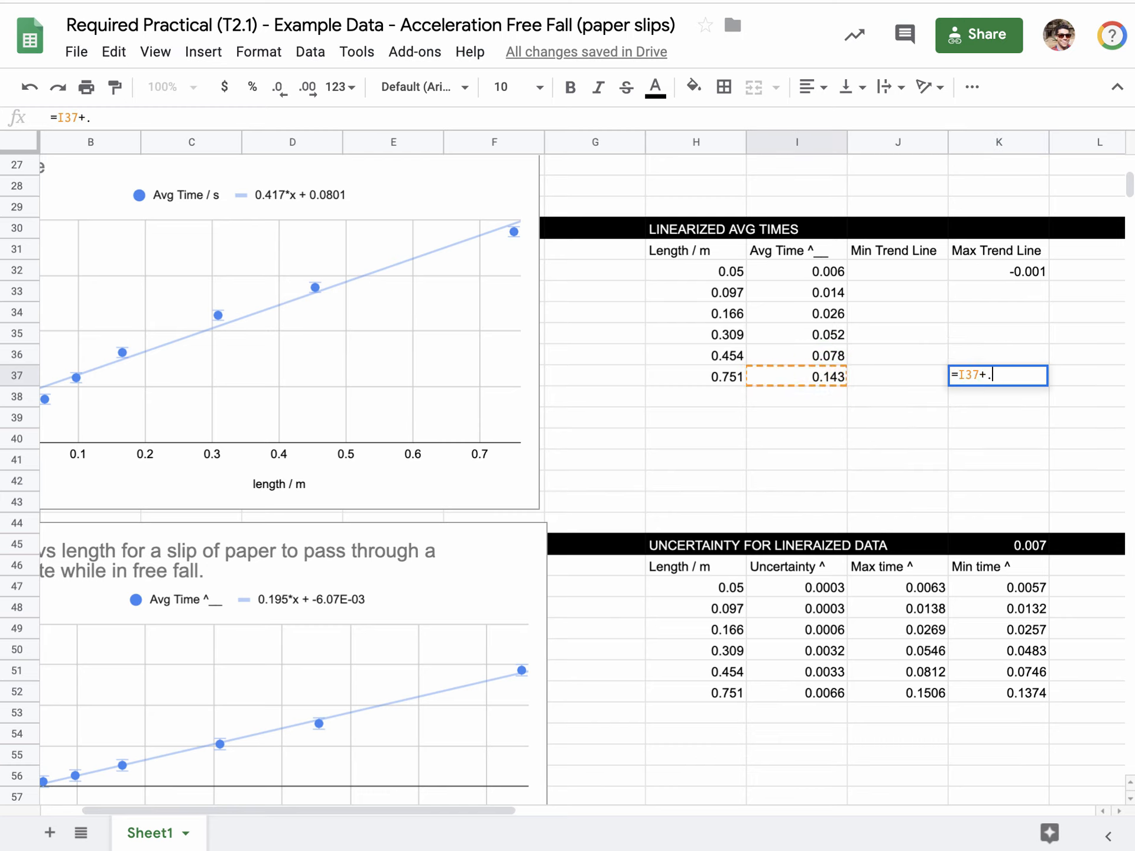
text(.007)
key(Return)
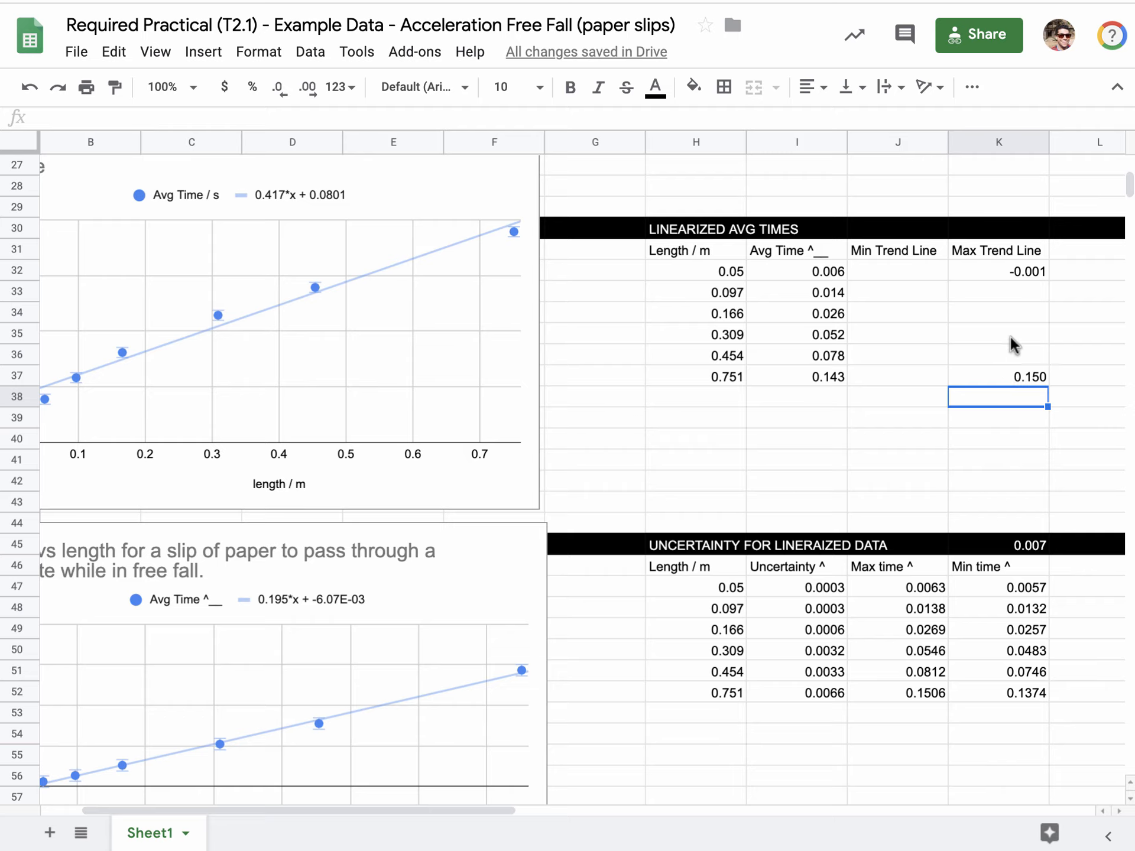
Extend the data range of the Time^2 vs length scatter chart to H31:K37.
click(403, 618)
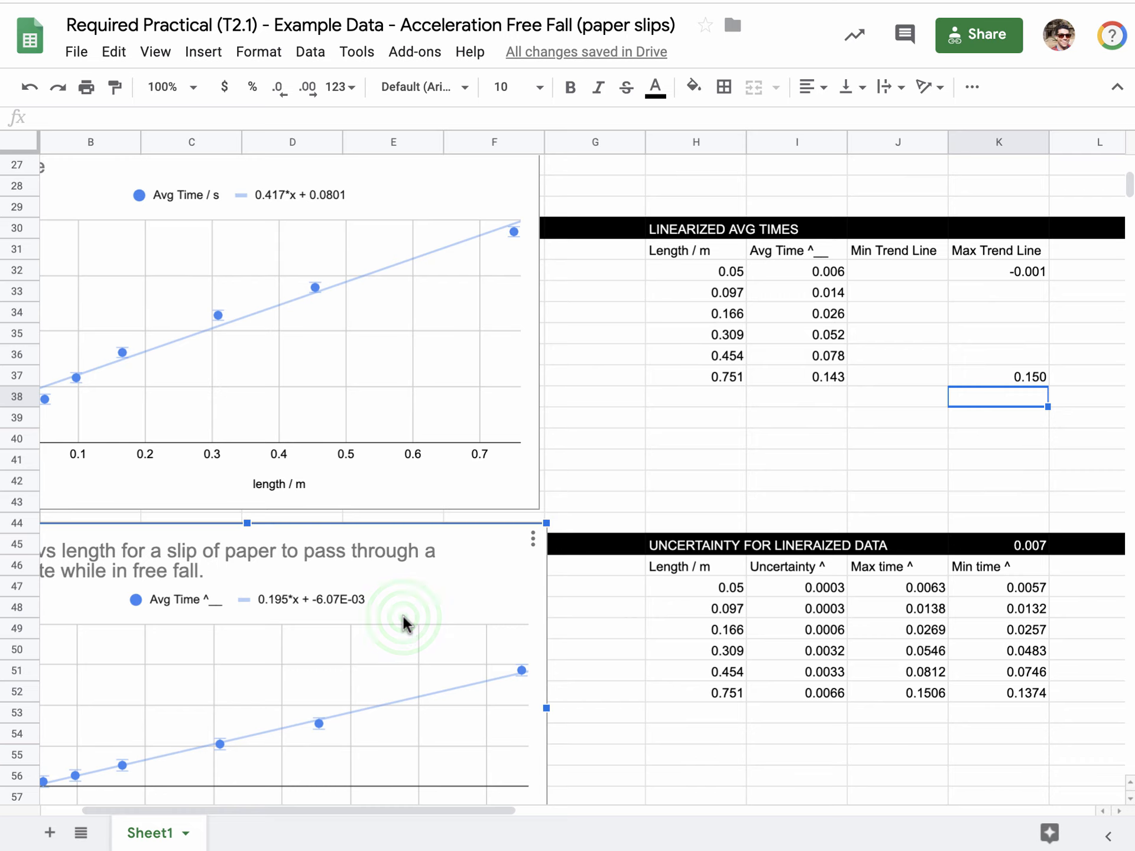
scroll(413, 580, down, 2)
click(412, 572)
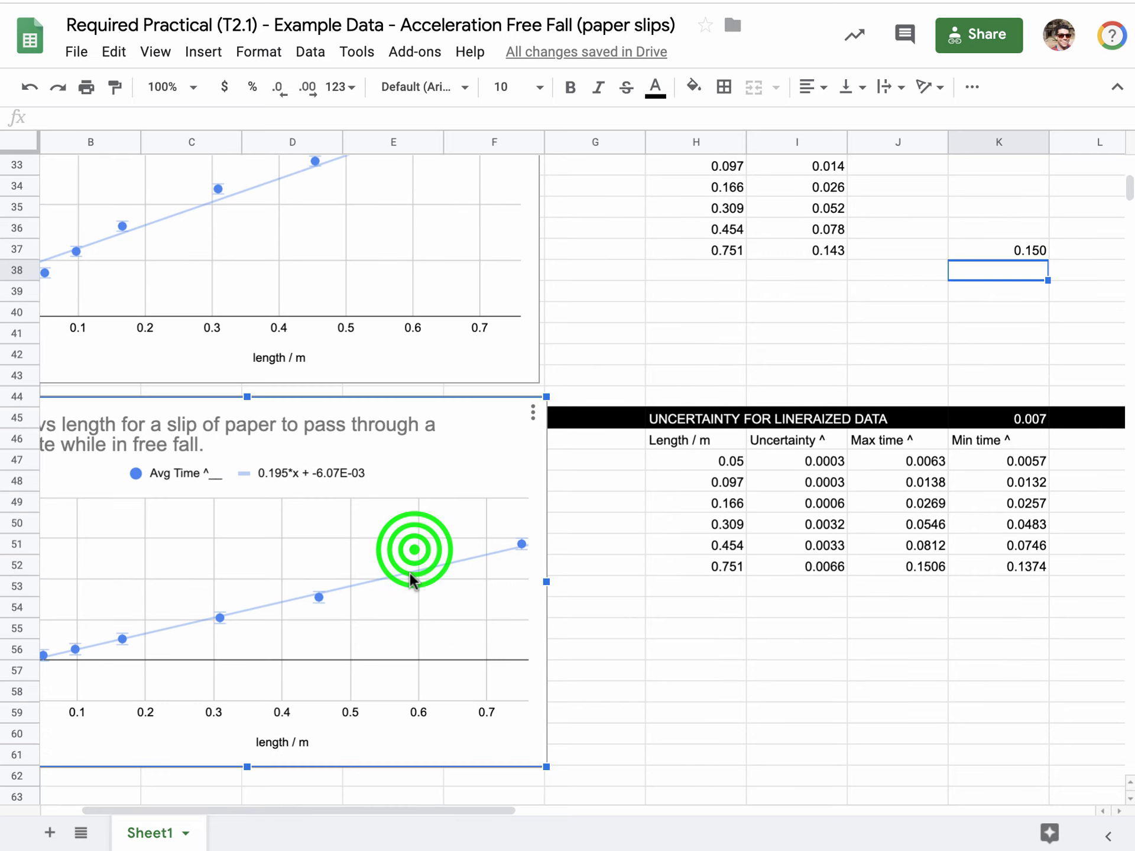
double_click(412, 576)
click(939, 151)
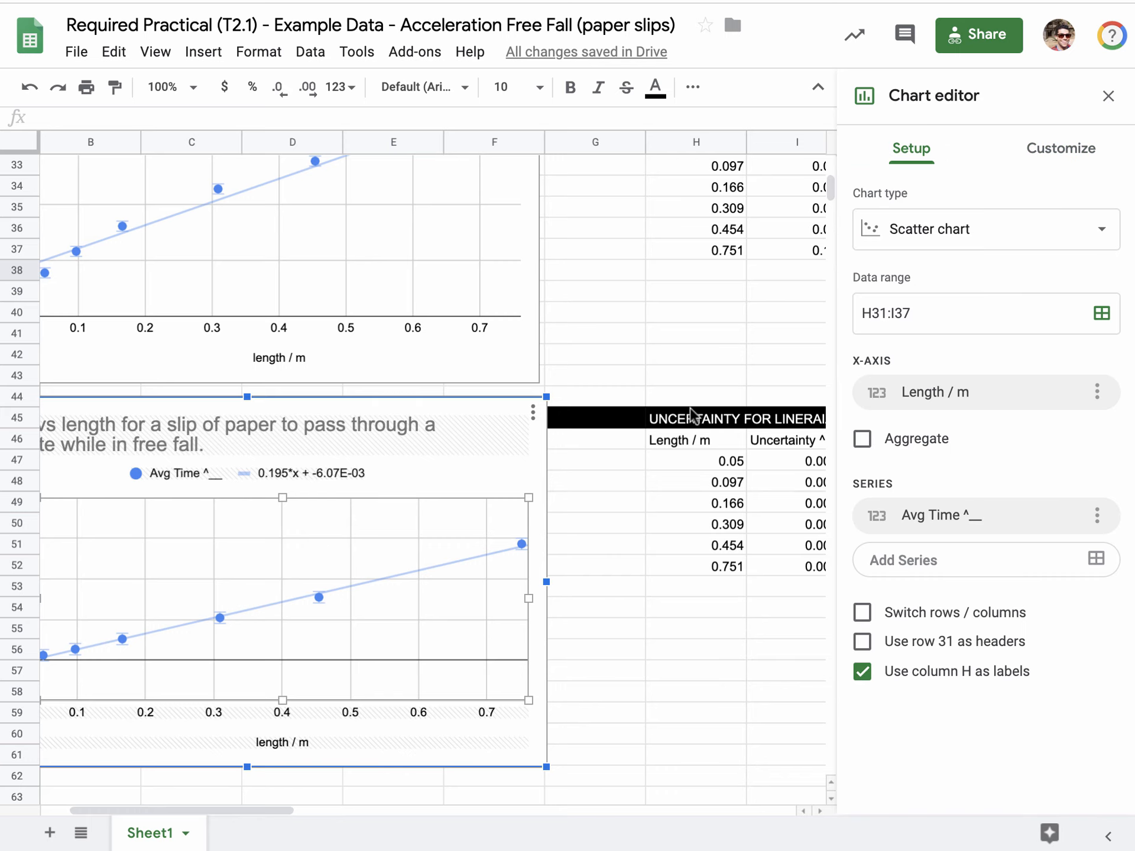
scroll(690, 410, up, 3)
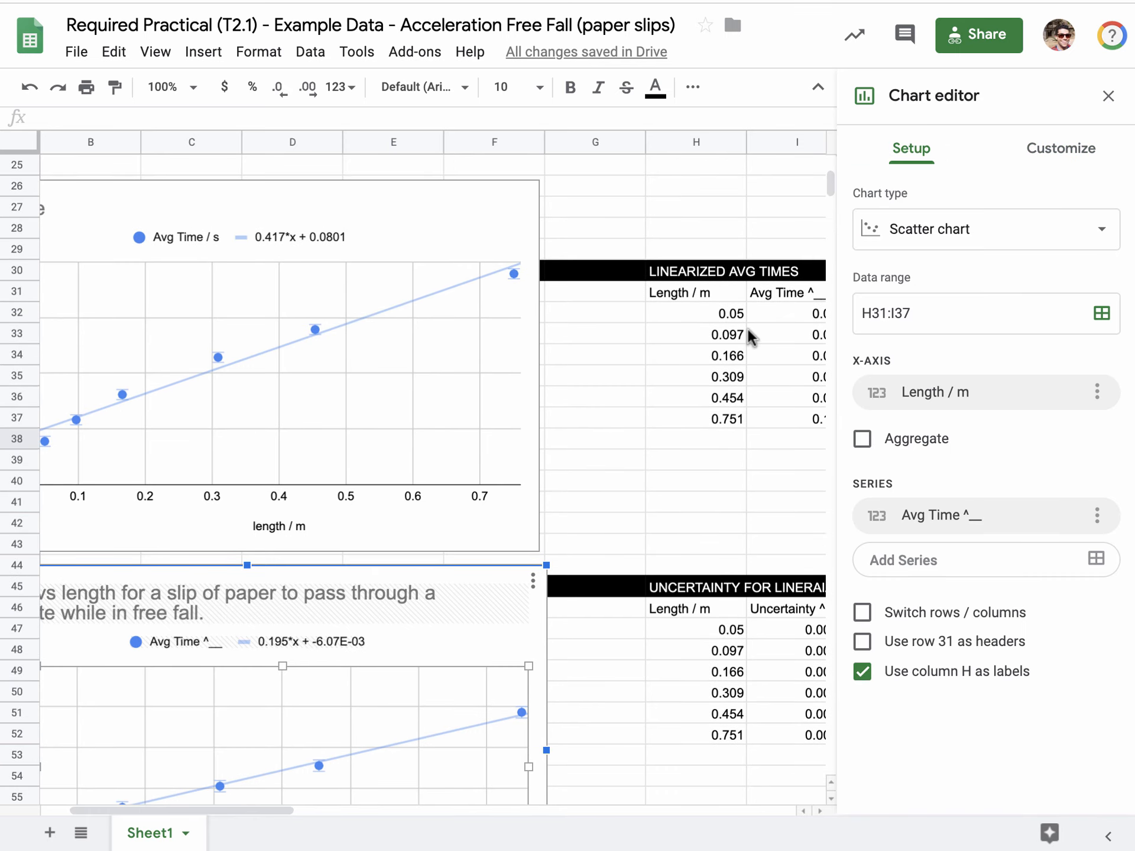
drag(238, 807, 335, 810)
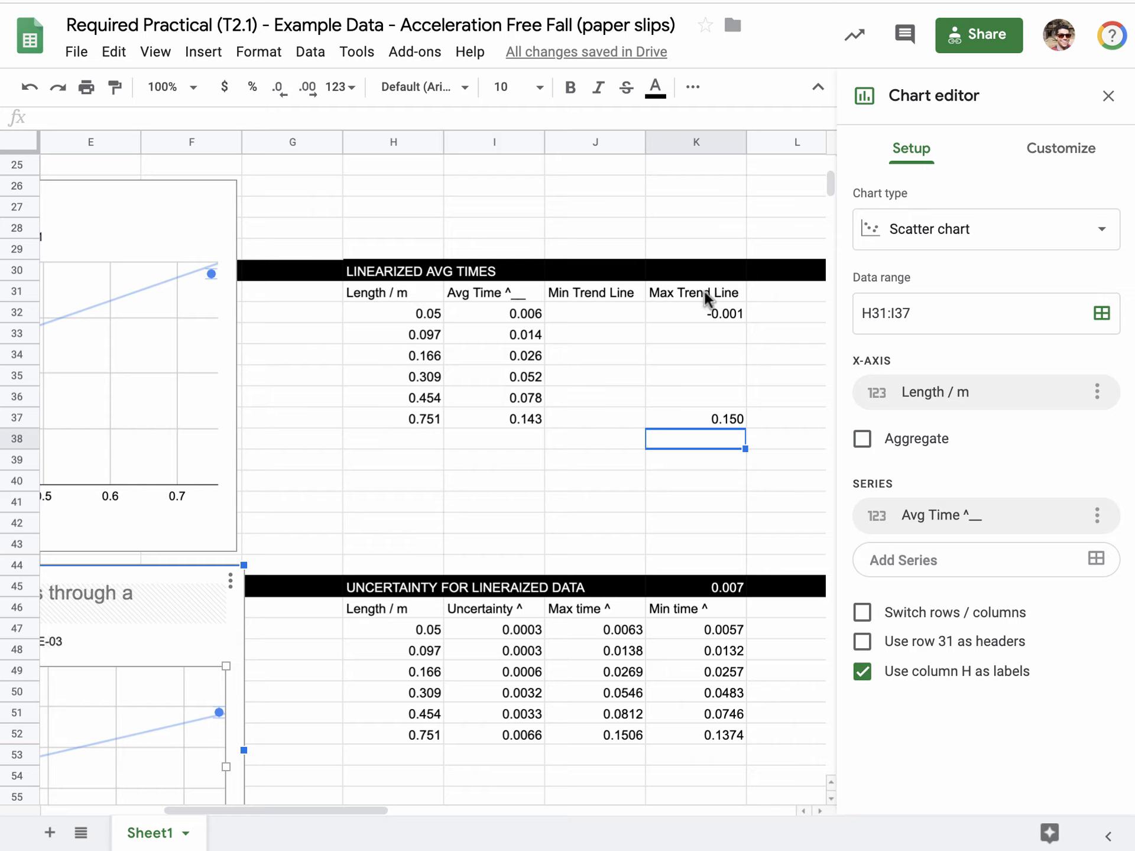
click(894, 308)
key(Return)
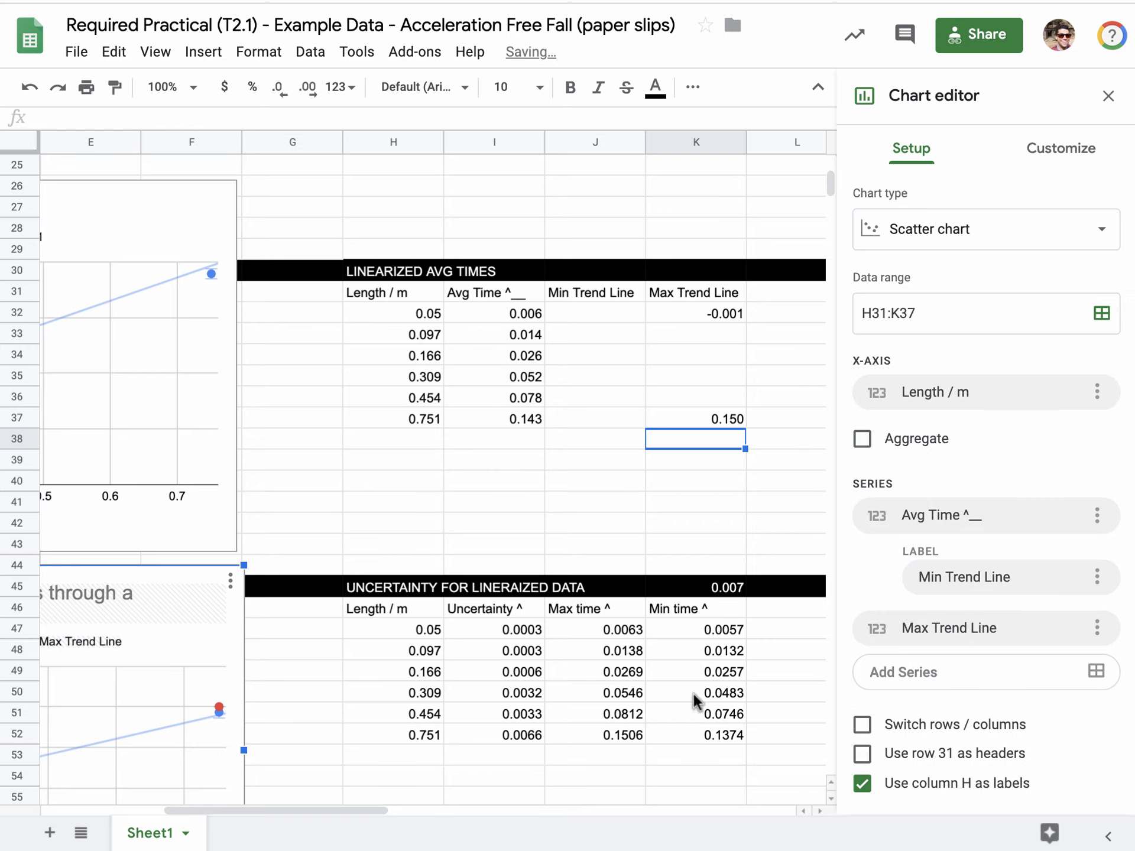
Enlarge the Time^2 vs length chart so it spans from column A to the start of column H, with its upper edge at row 42.
click(1042, 151)
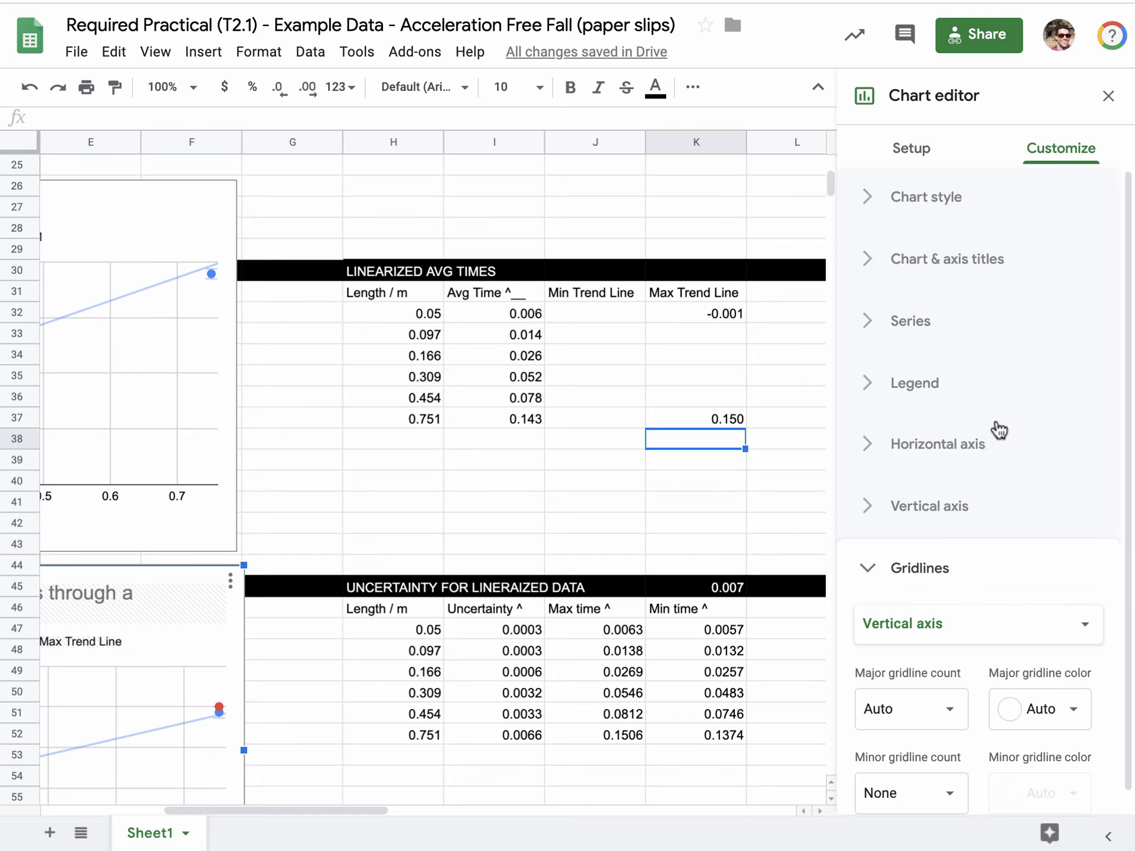
drag(374, 809, 272, 810)
scroll(467, 565, down, 5)
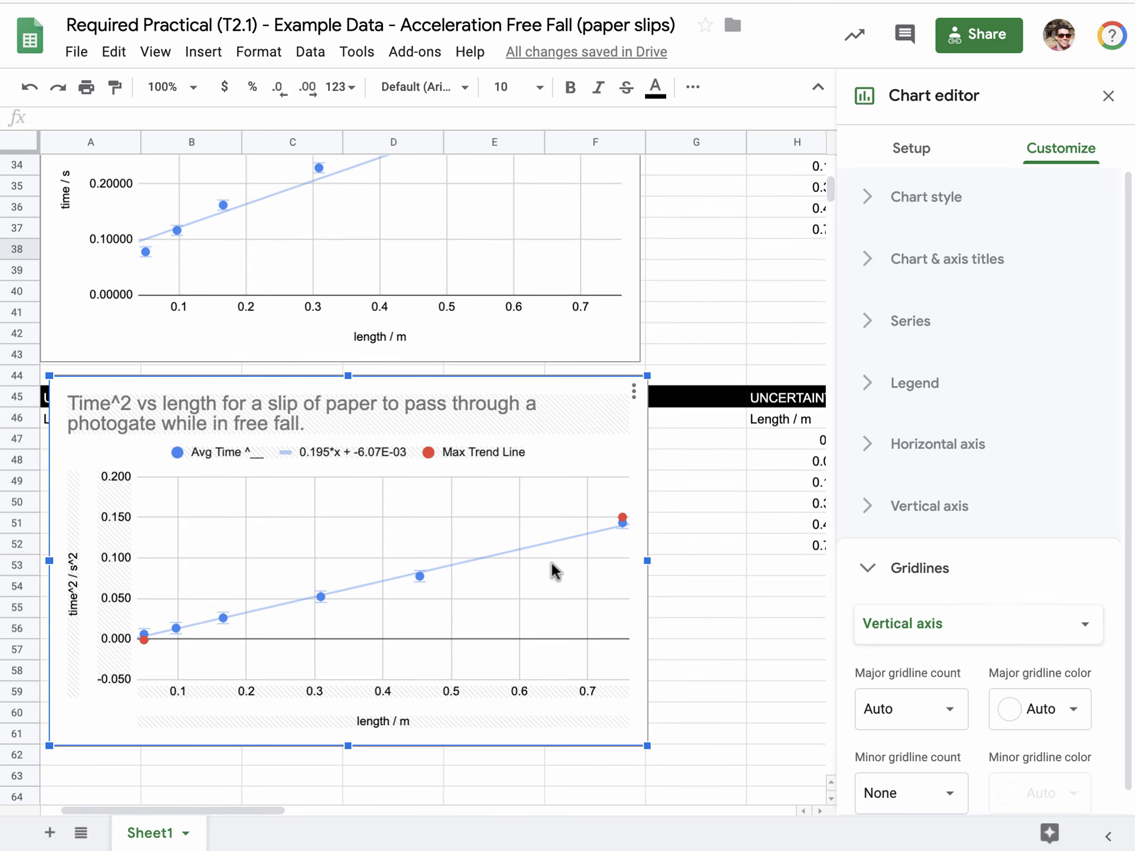
mouse_move(624, 524)
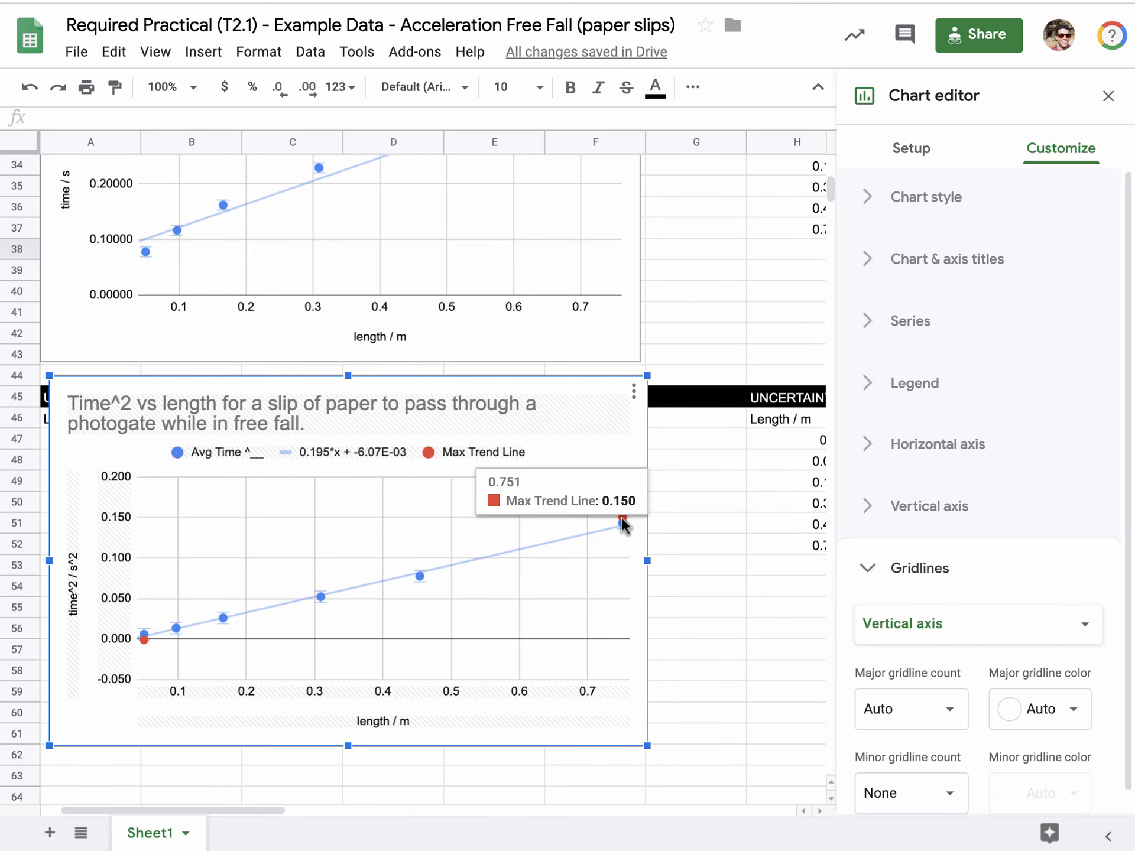
drag(647, 745, 858, 848)
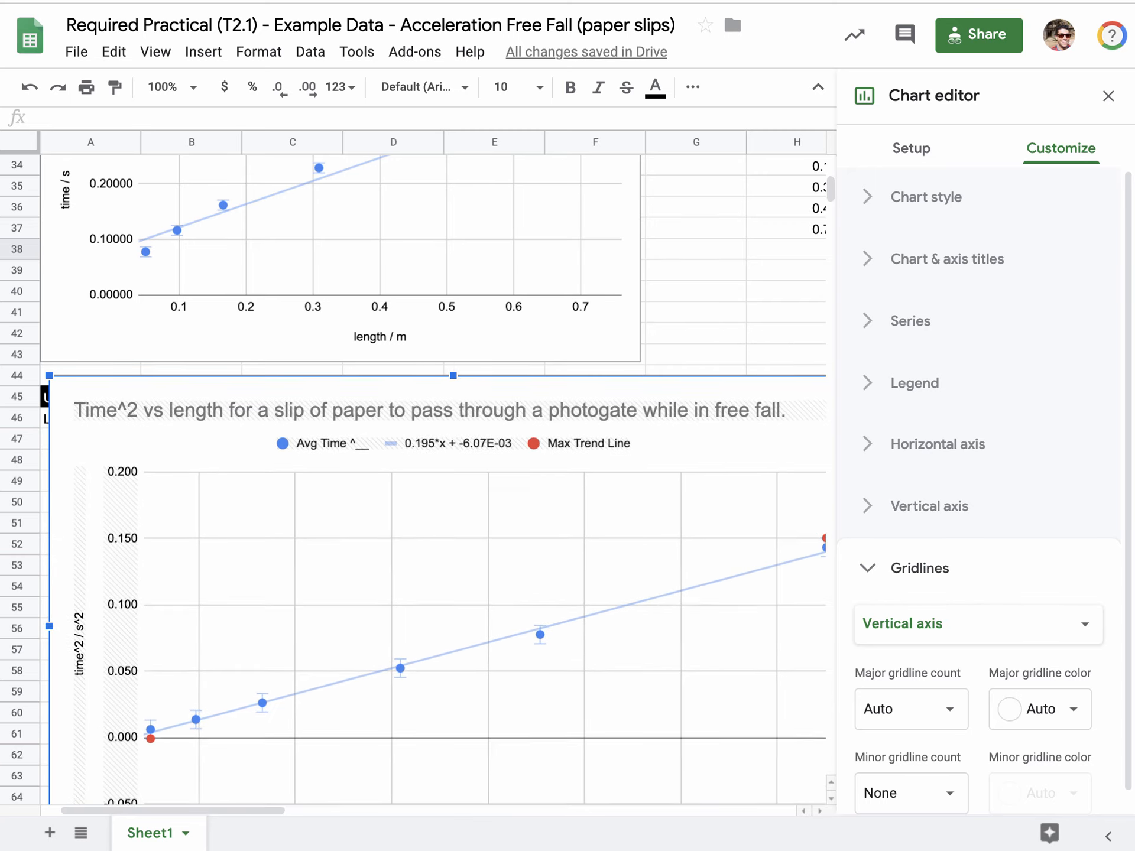
drag(449, 373, 432, 258)
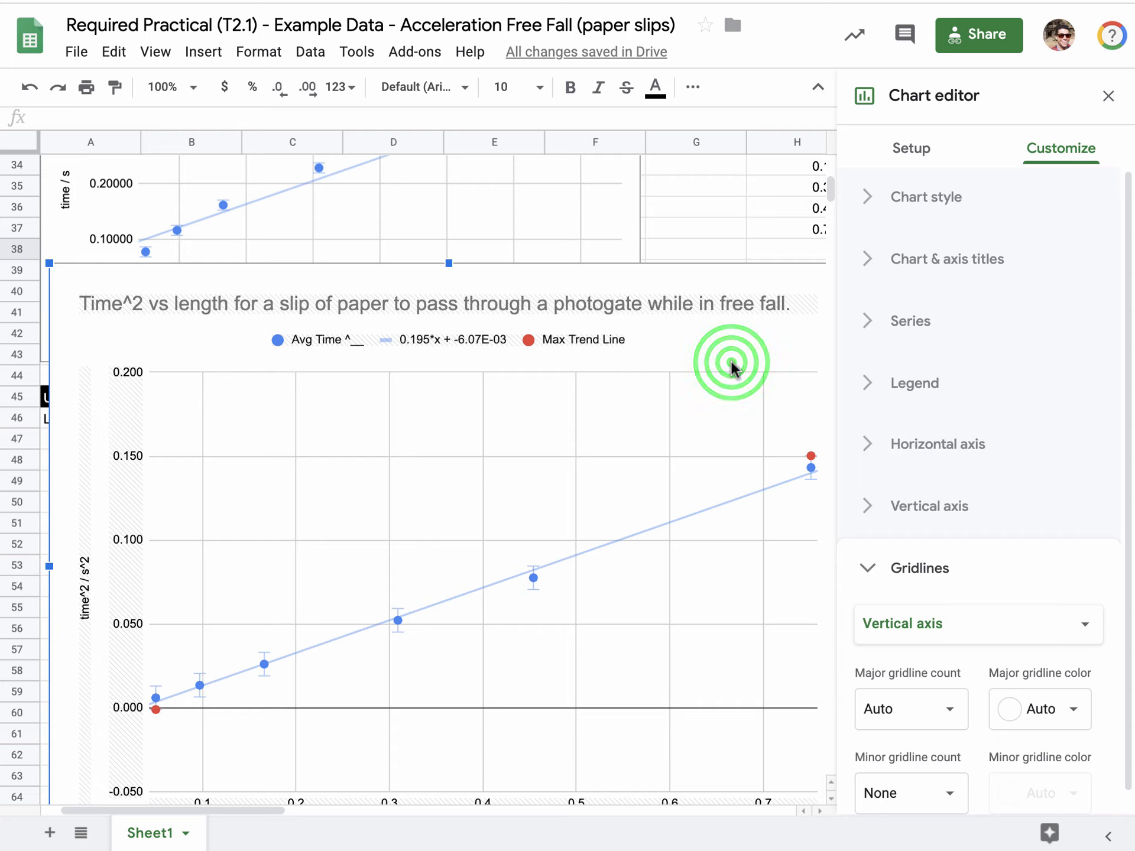
drag(235, 810, 260, 811)
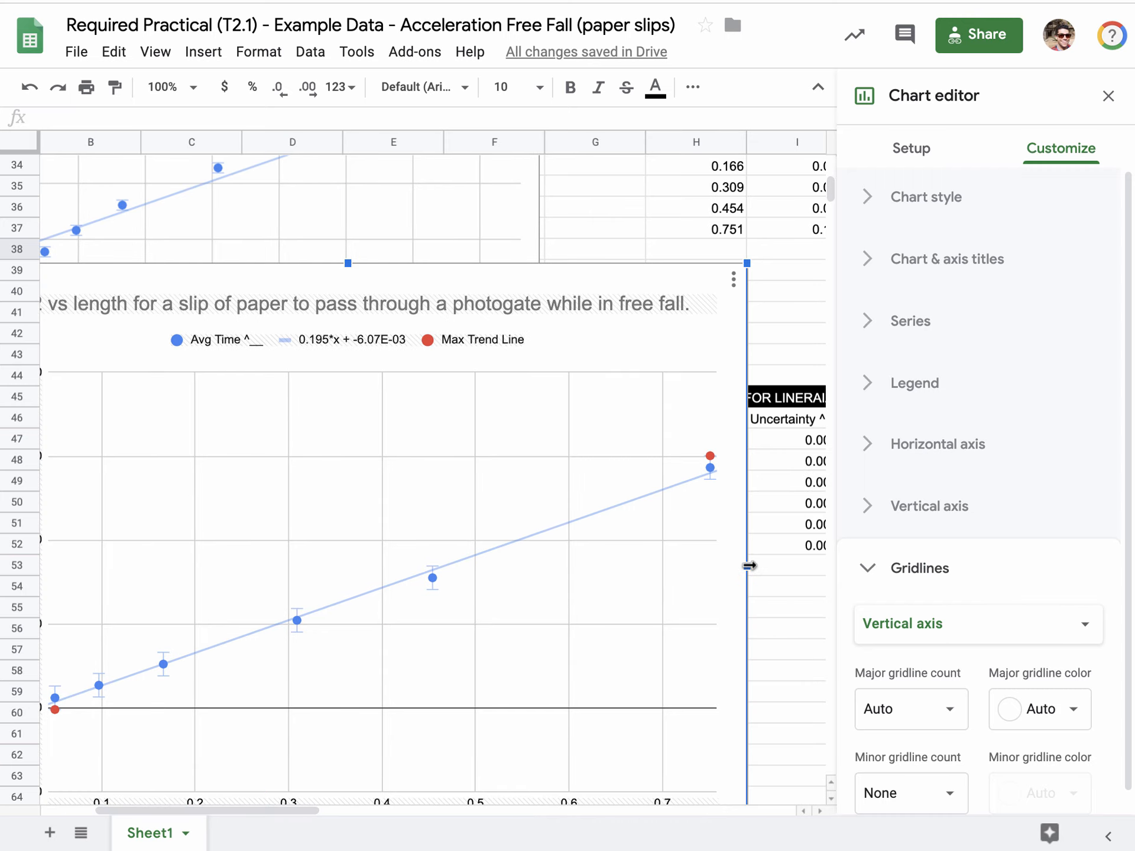
drag(747, 263, 666, 326)
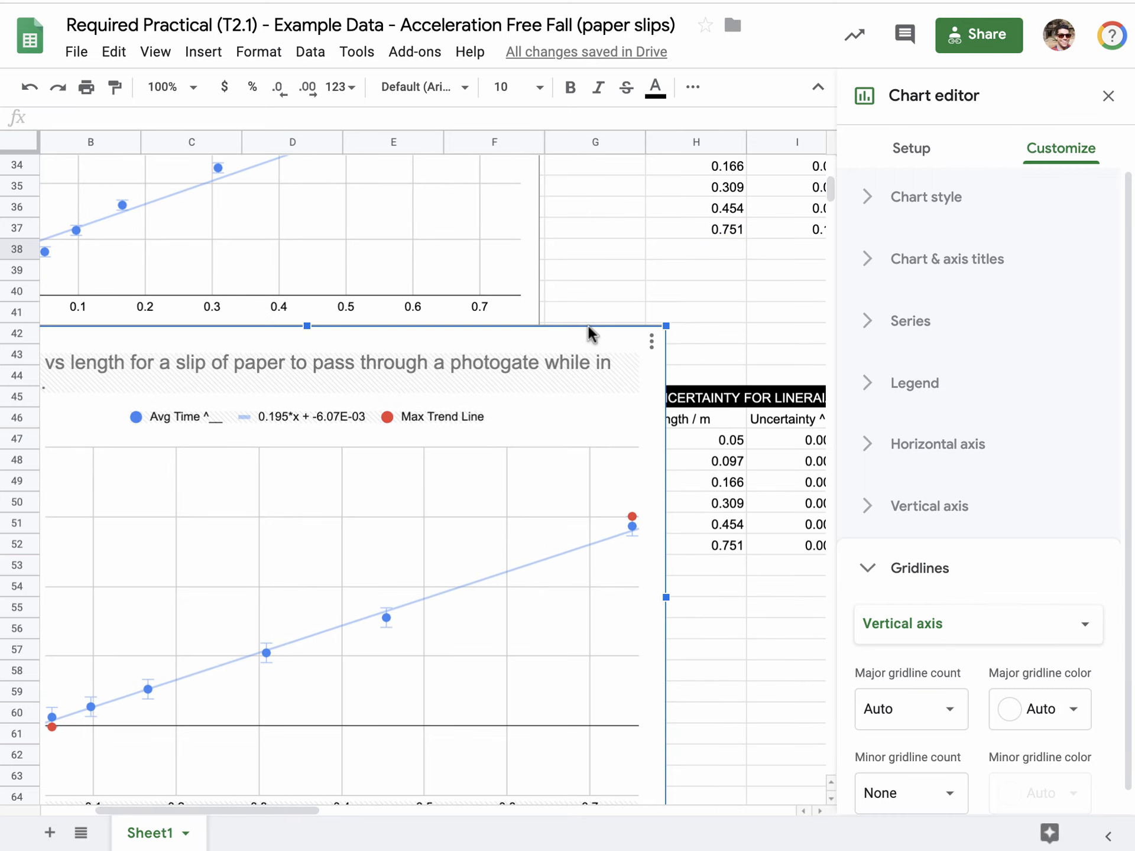
drag(264, 810, 180, 812)
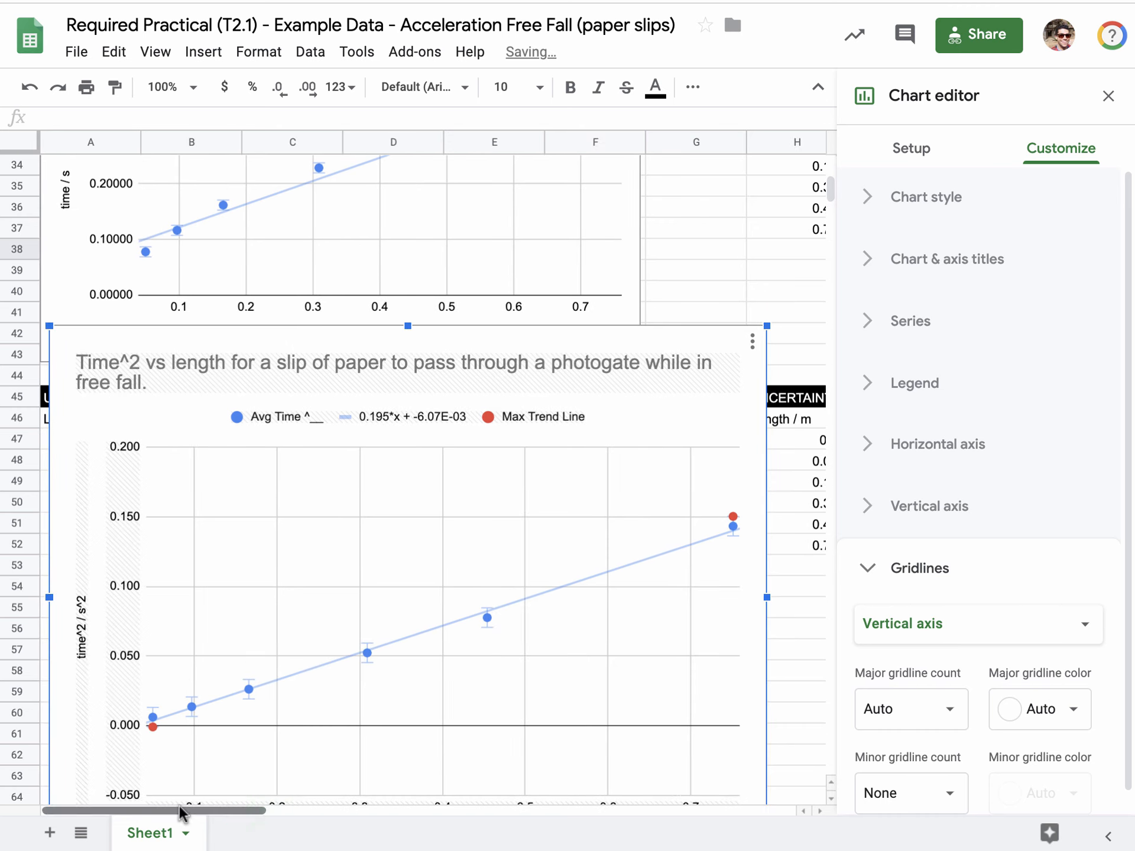
Add a linear trendline to the chart's Max Trend Line series and label it with its equation.
click(734, 523)
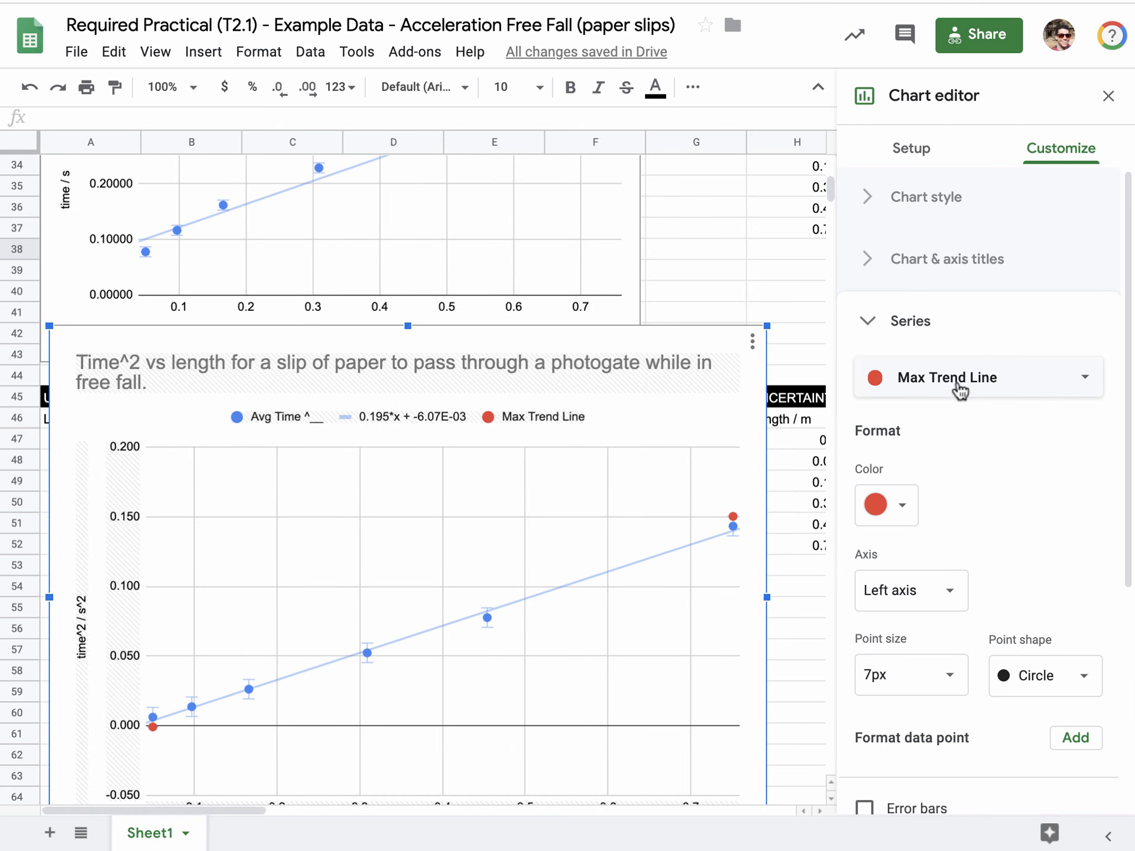
click(961, 390)
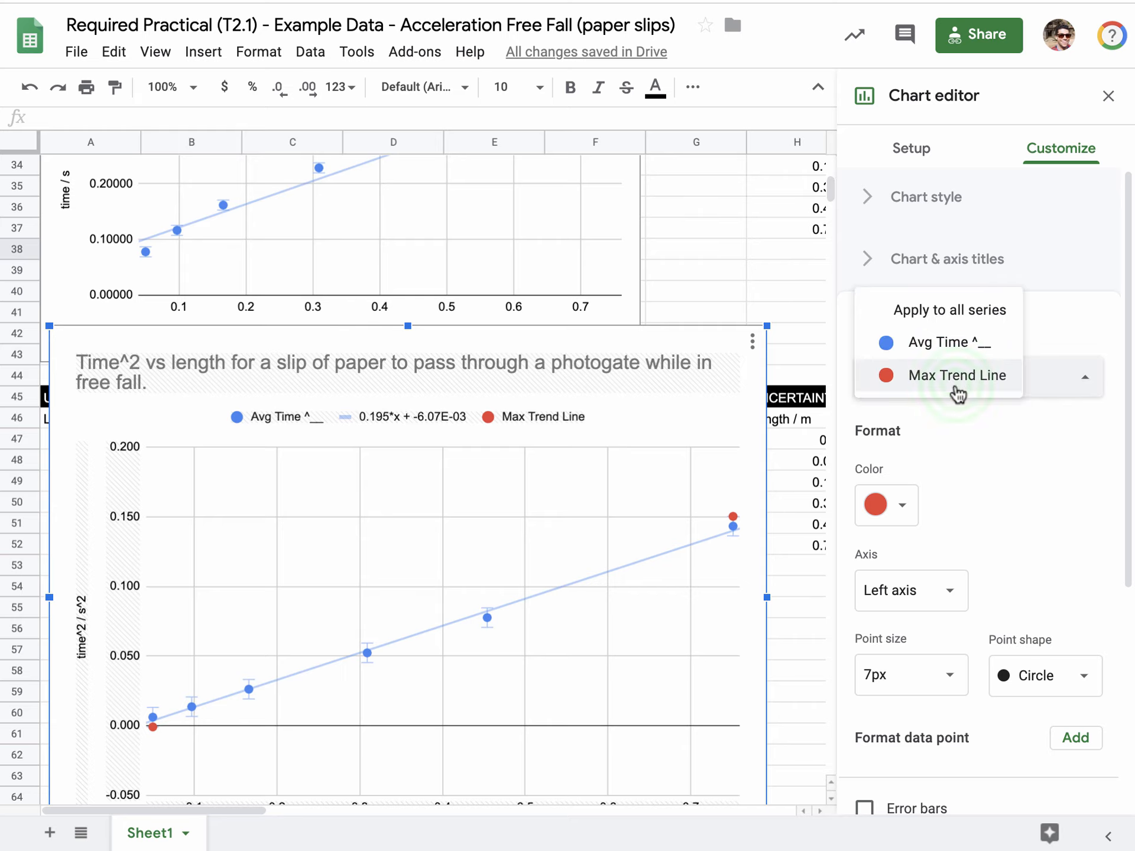
click(957, 391)
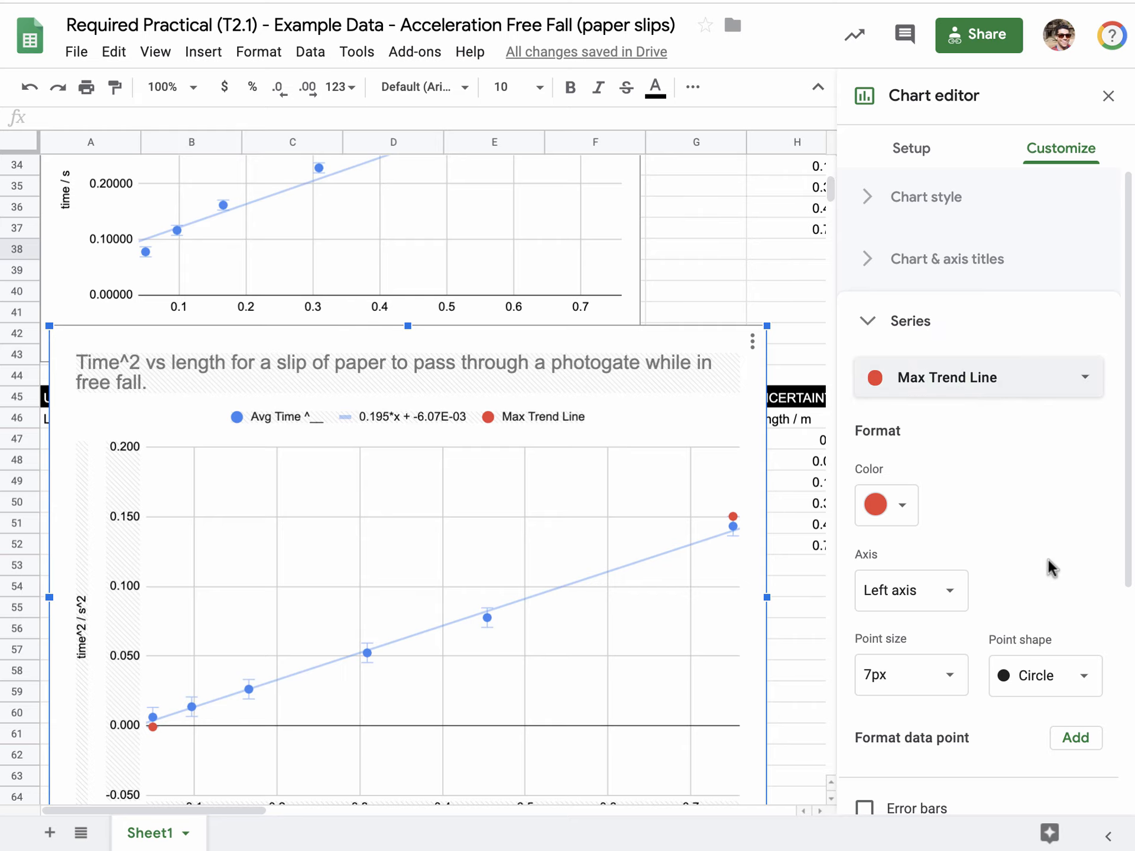
scroll(1050, 567, down, 4)
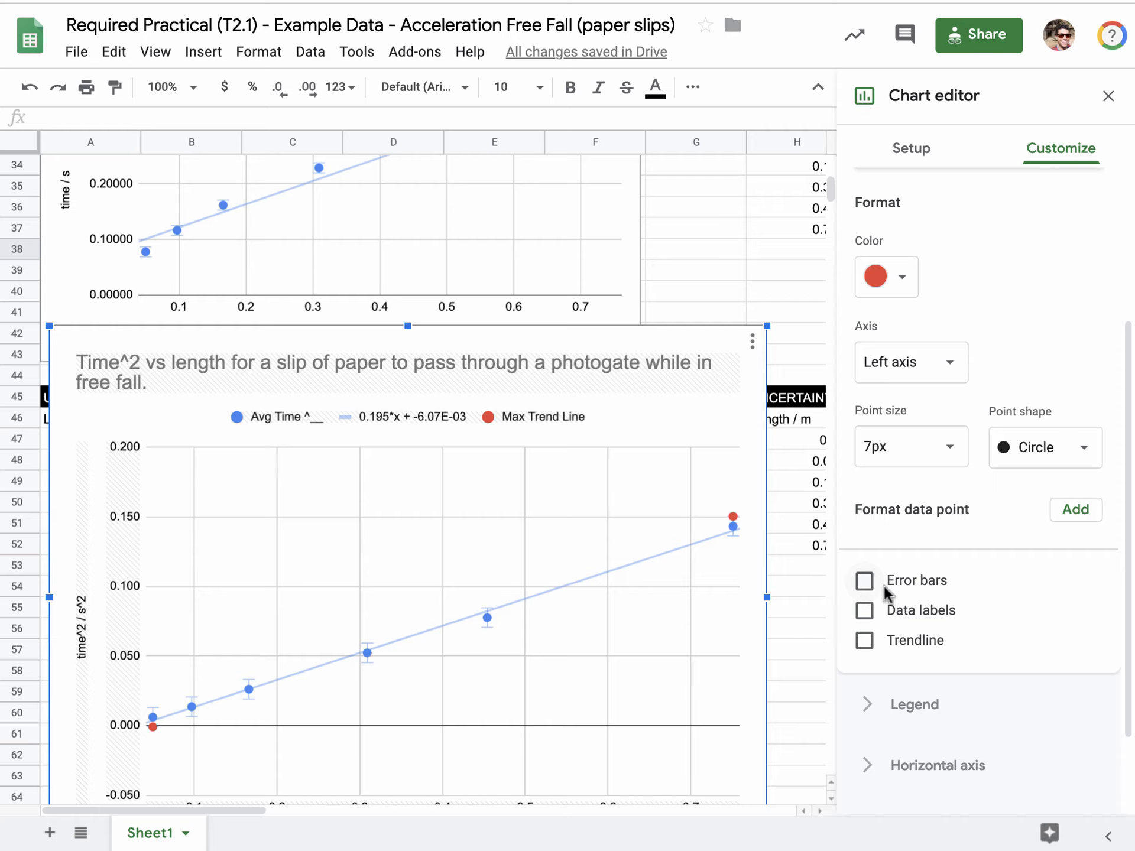
click(865, 640)
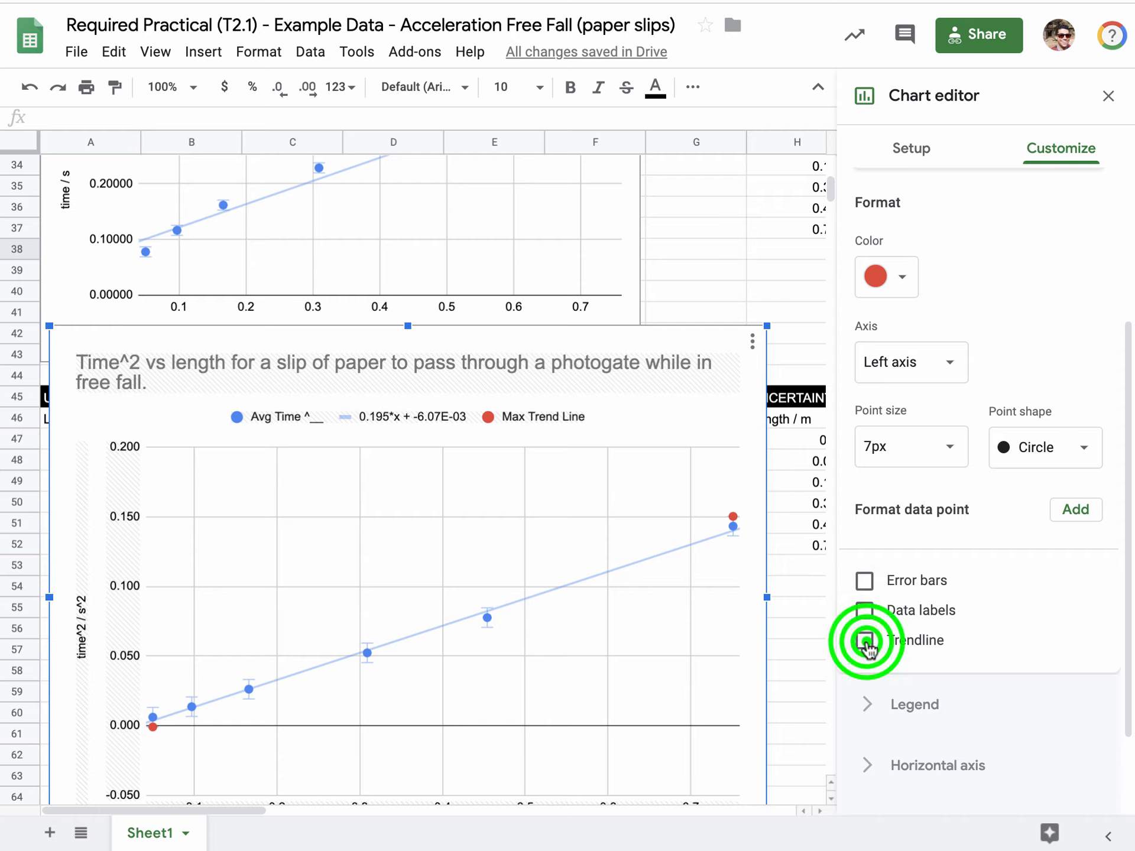
scroll(1029, 652, down, 4)
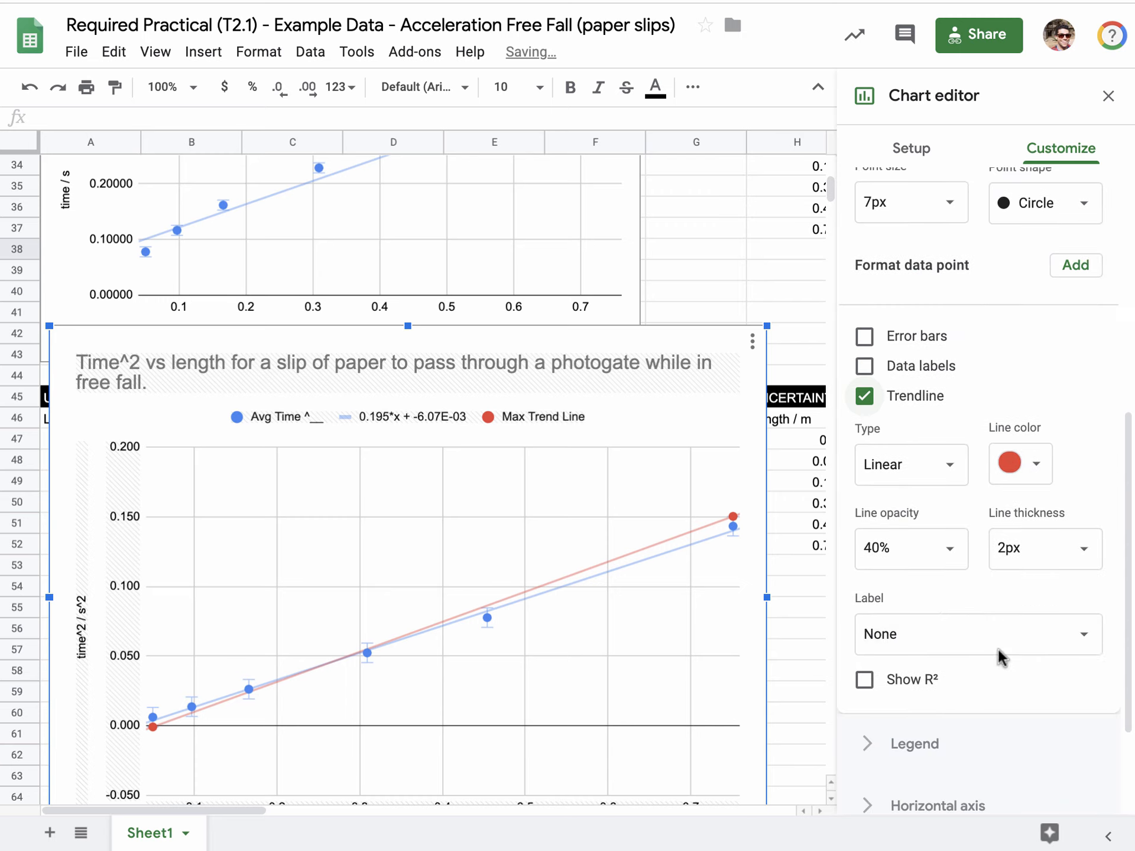
click(925, 637)
click(925, 716)
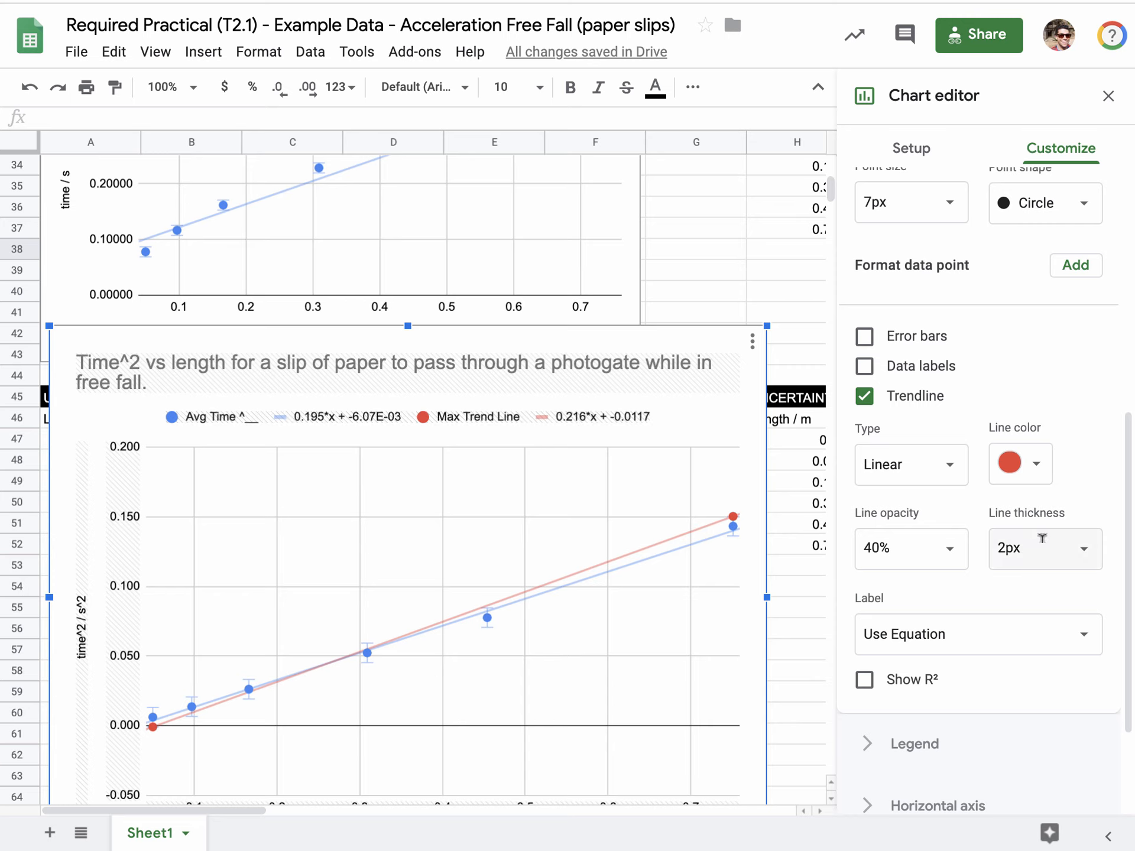
Set the point size of the chart's Max Trend Line series to 2px.
scroll(1027, 406, up, 3)
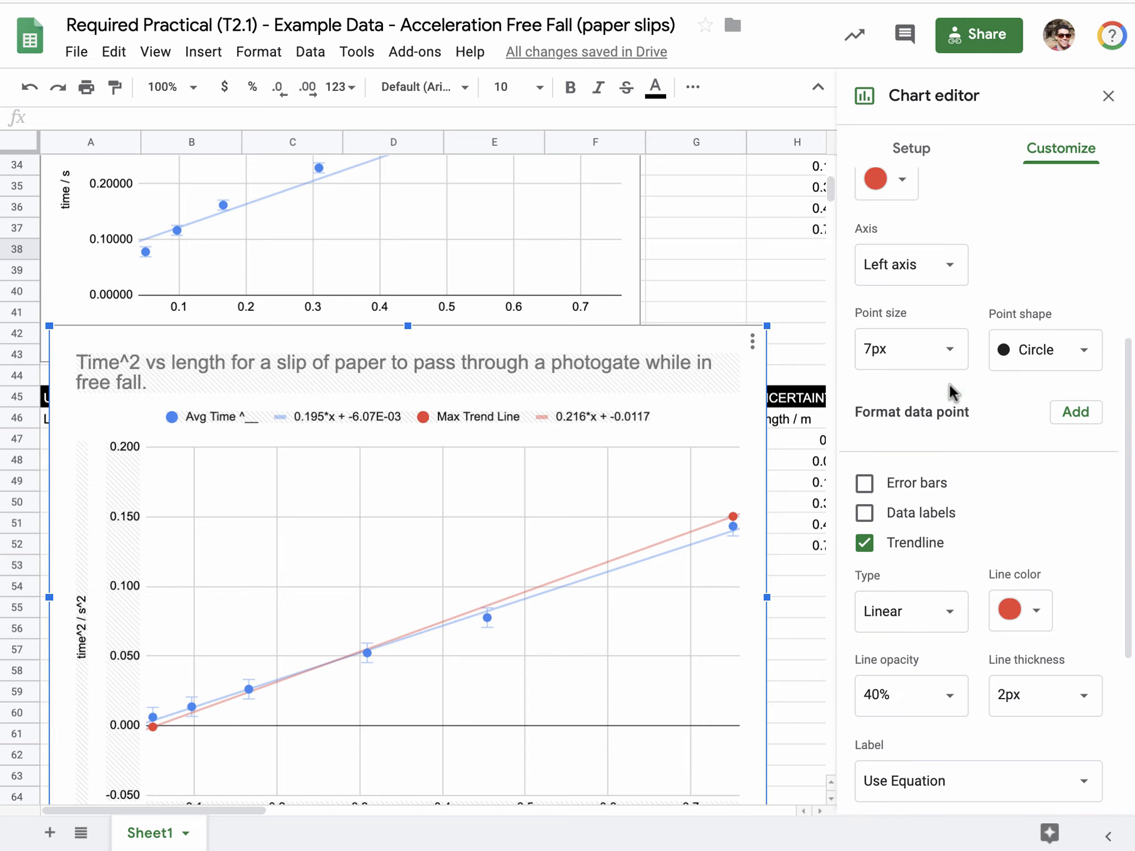
click(933, 354)
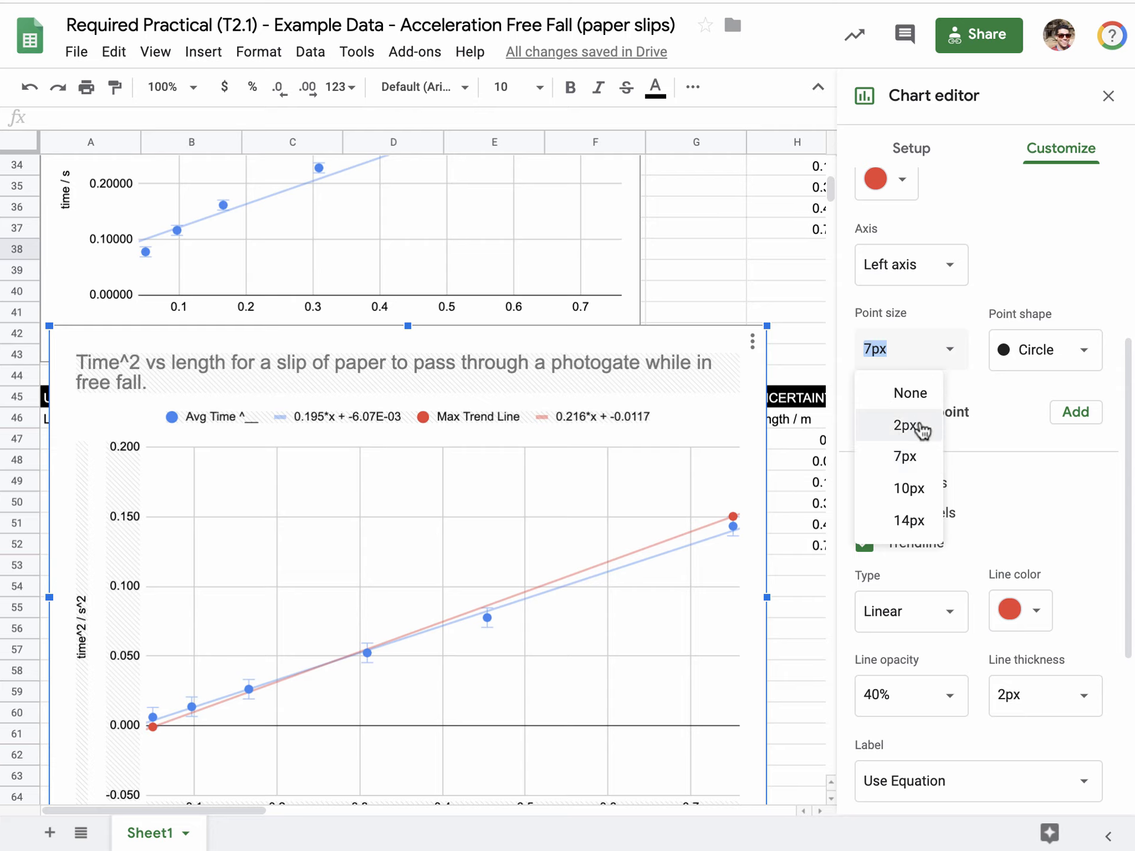
click(919, 428)
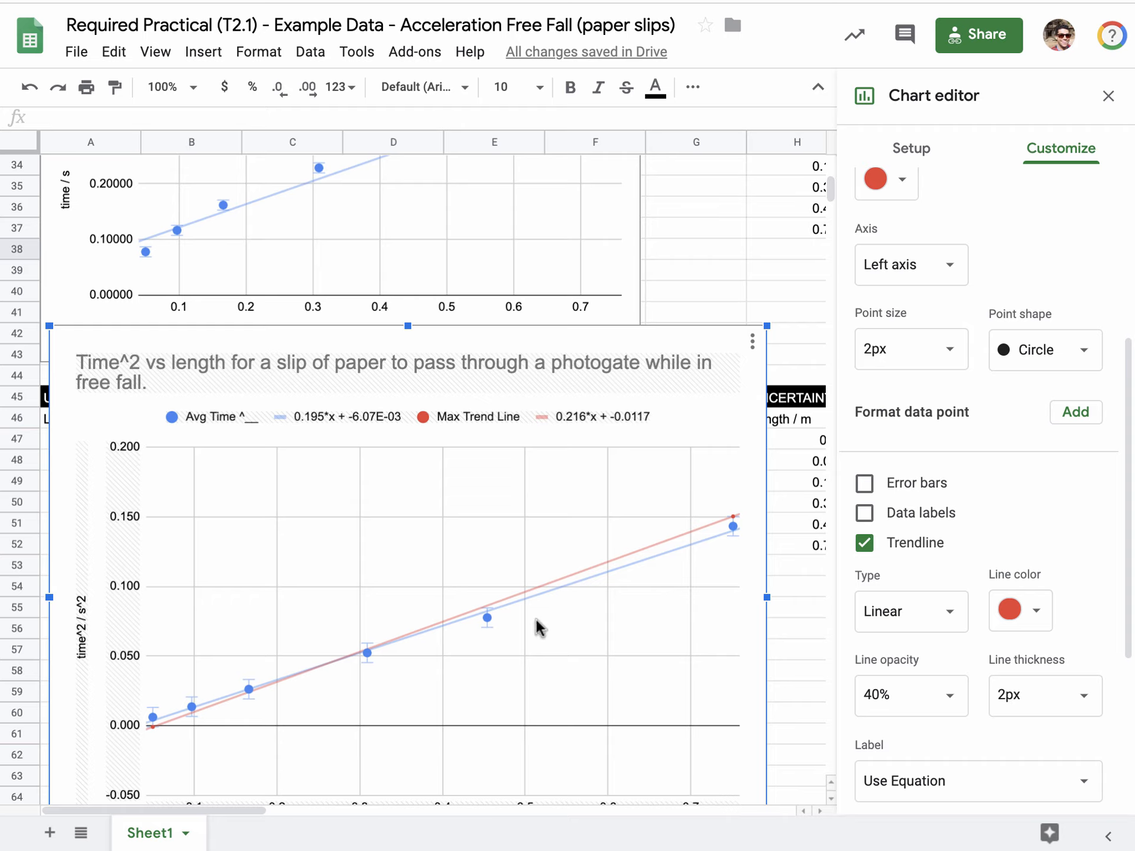
Replace the Max Trend Line formula in K37, for the 0.751 m length, with the value .148.
mouse_move(151, 731)
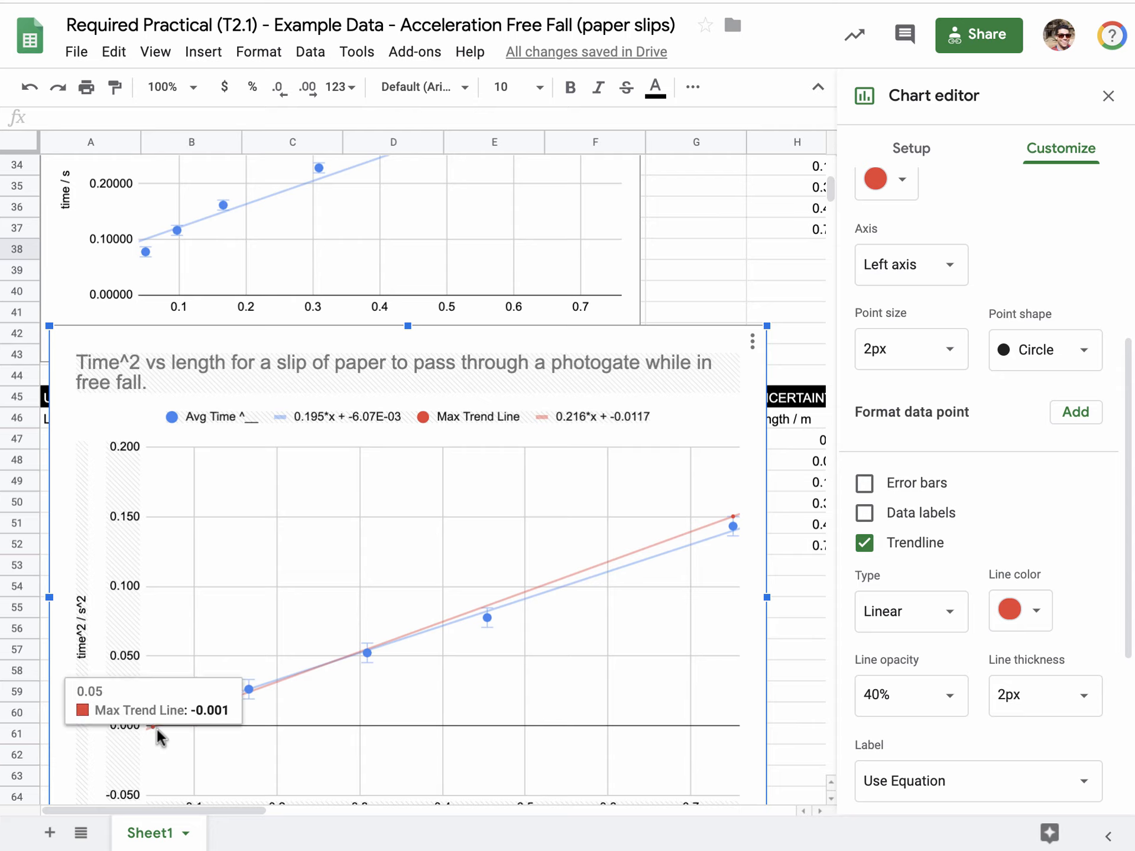
mouse_move(733, 527)
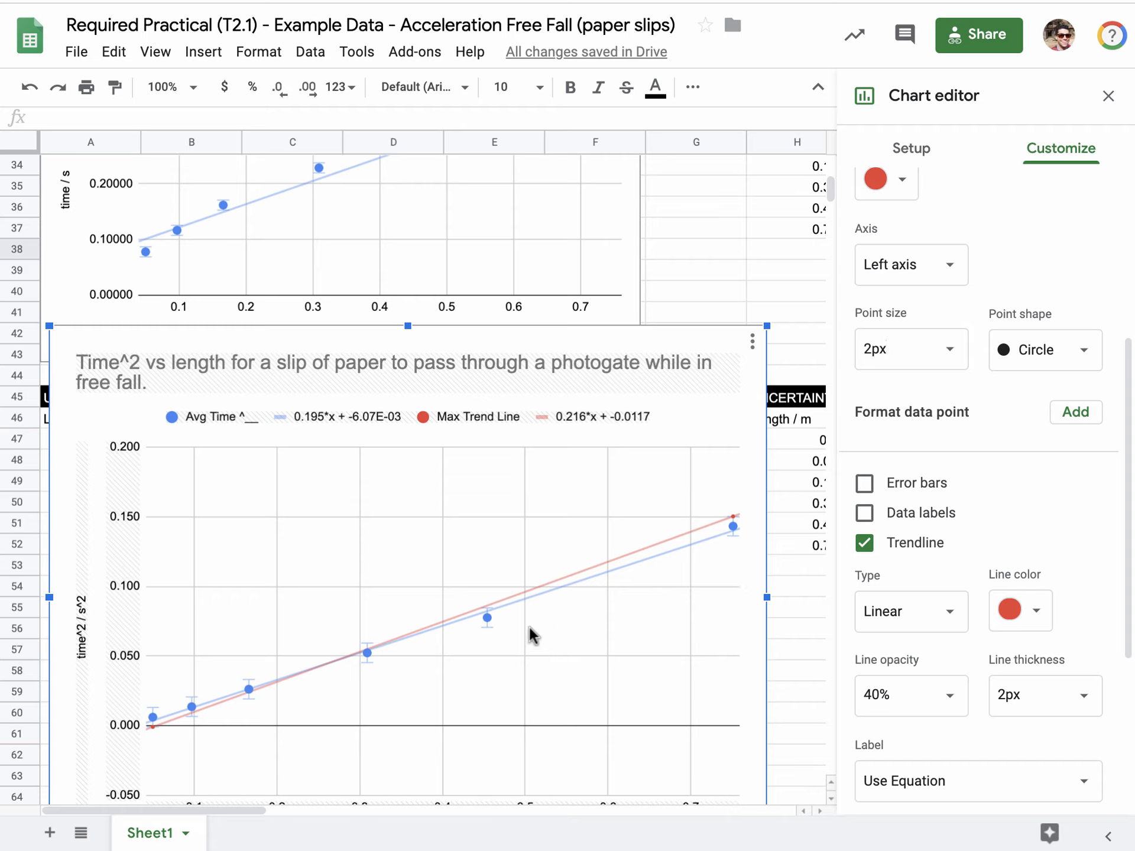
mouse_move(484, 614)
drag(228, 810, 380, 807)
click(618, 228)
scroll(618, 234, up, 2)
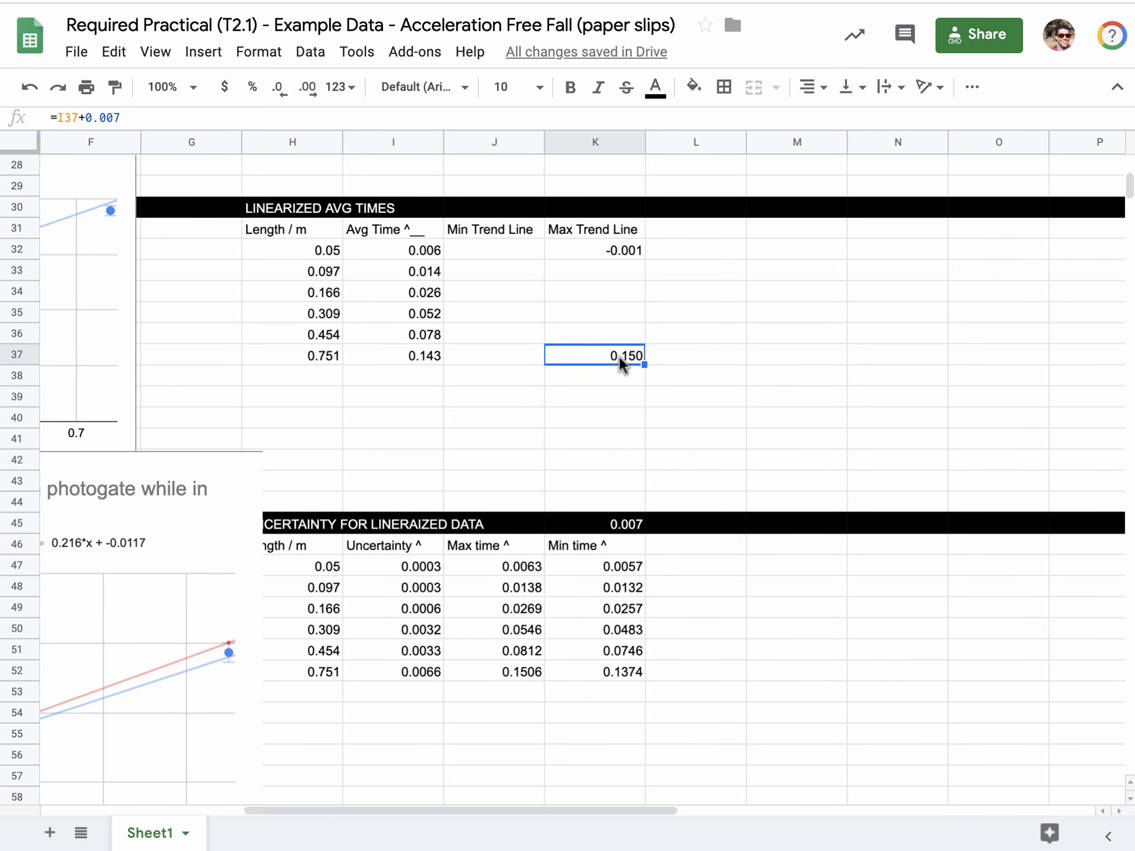
text(.148)
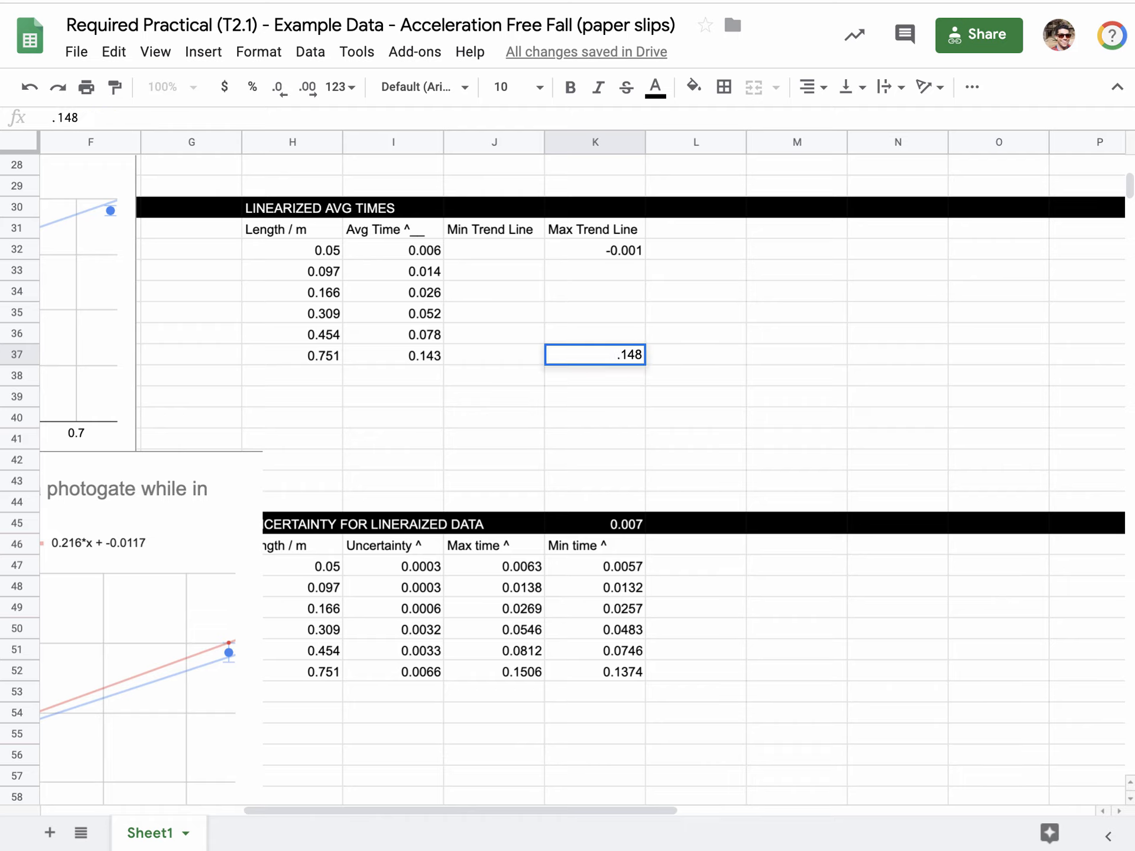
key(Return)
text(\)
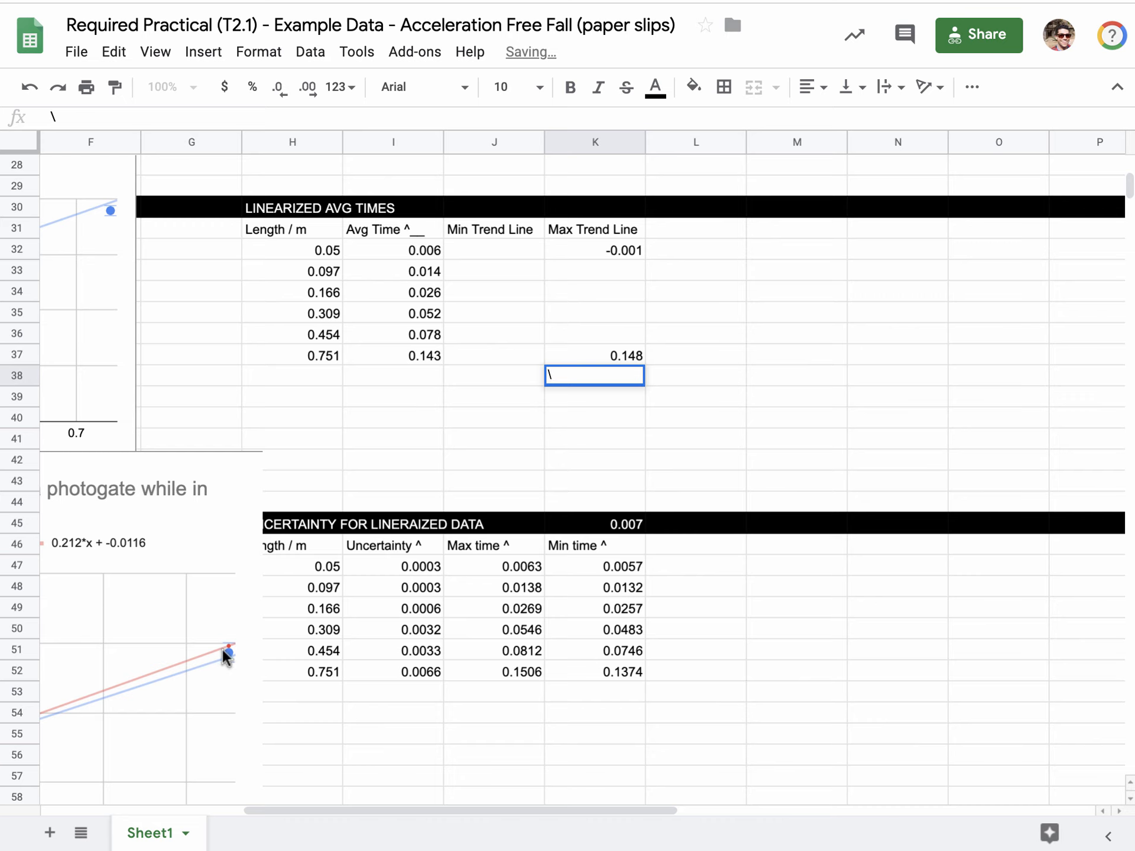
click(260, 810)
drag(262, 814, 159, 804)
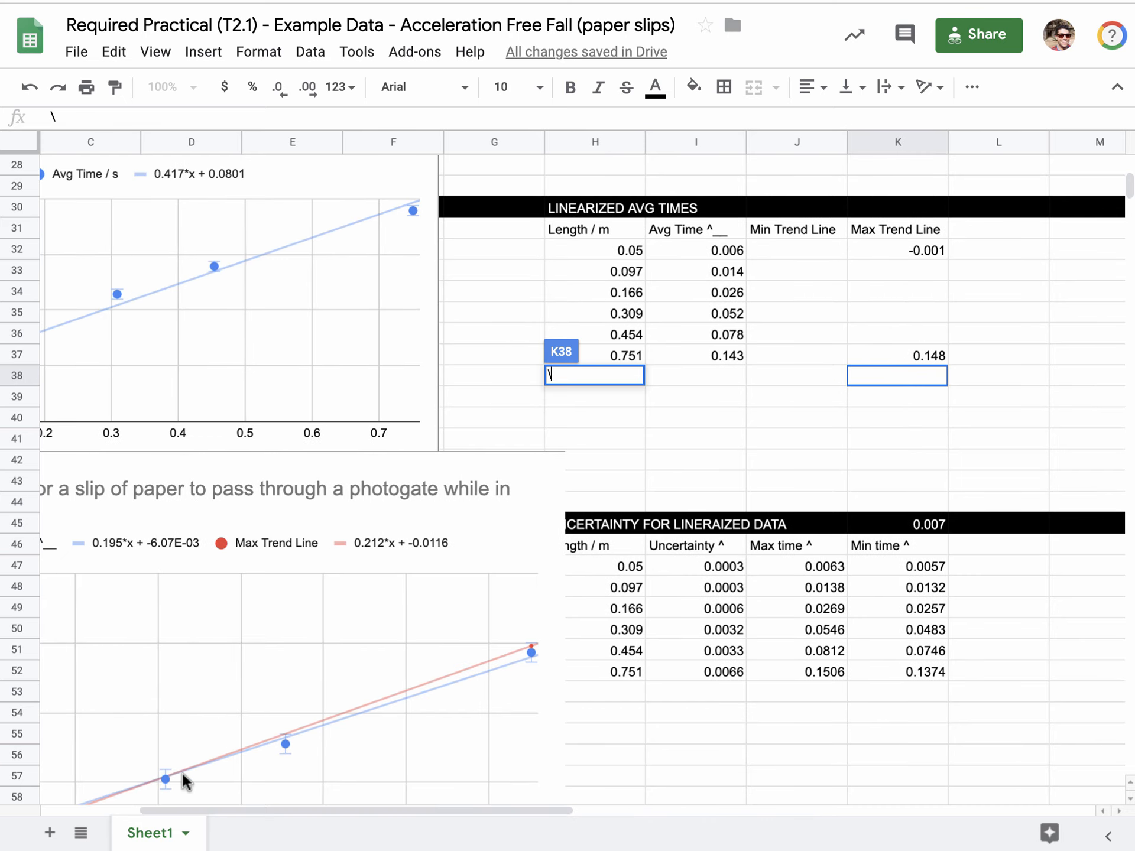
scroll(207, 725, down, 2)
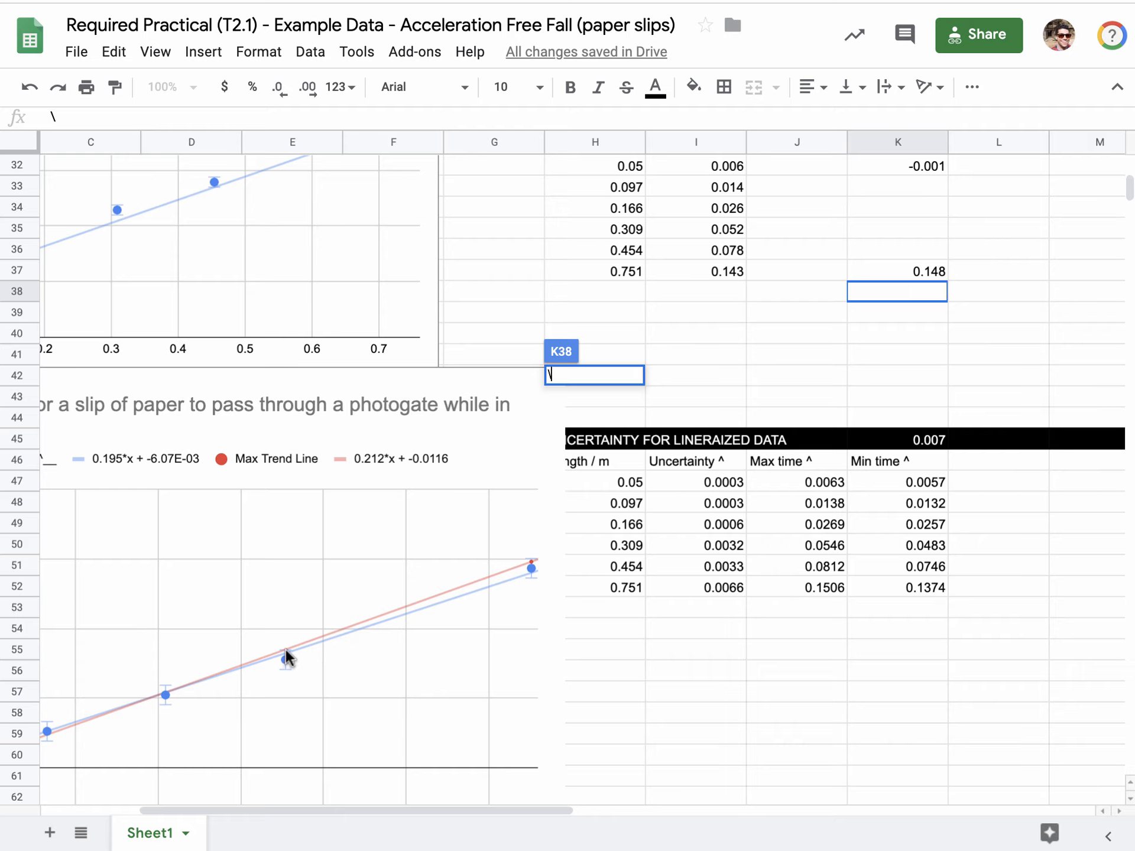
click(660, 354)
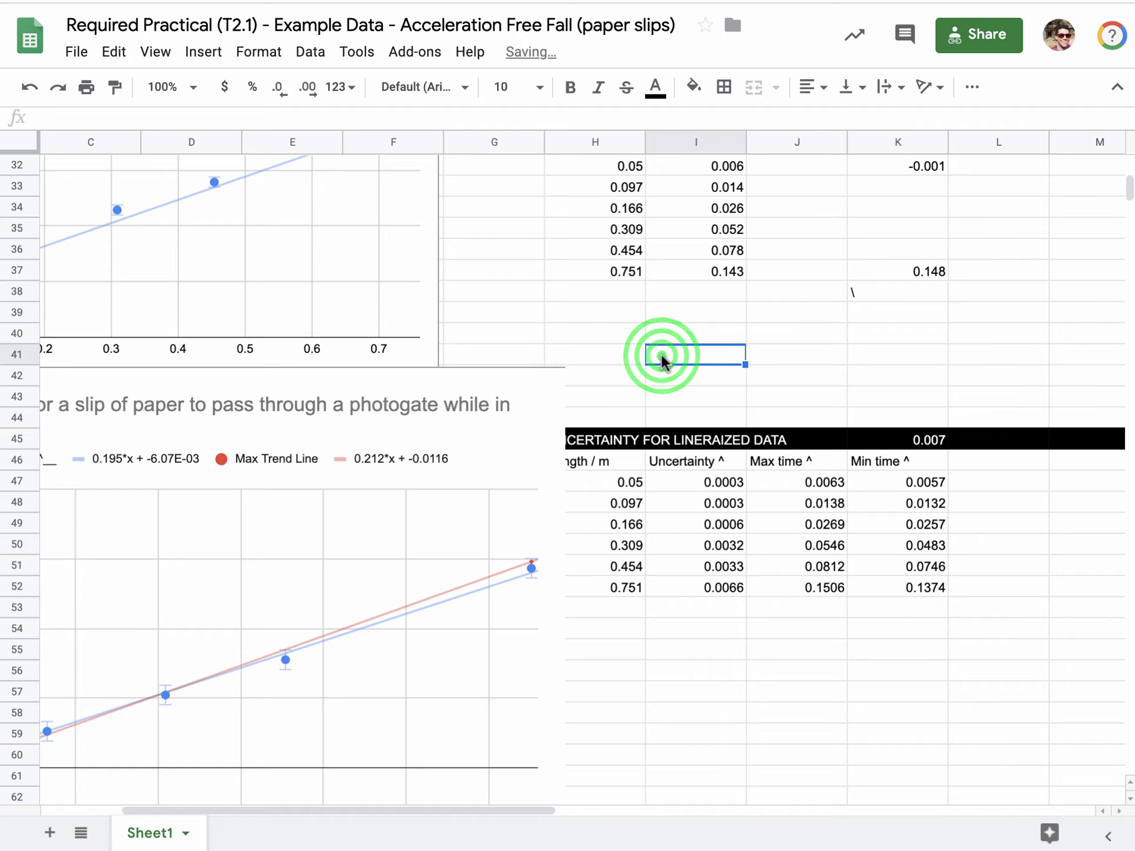
click(876, 295)
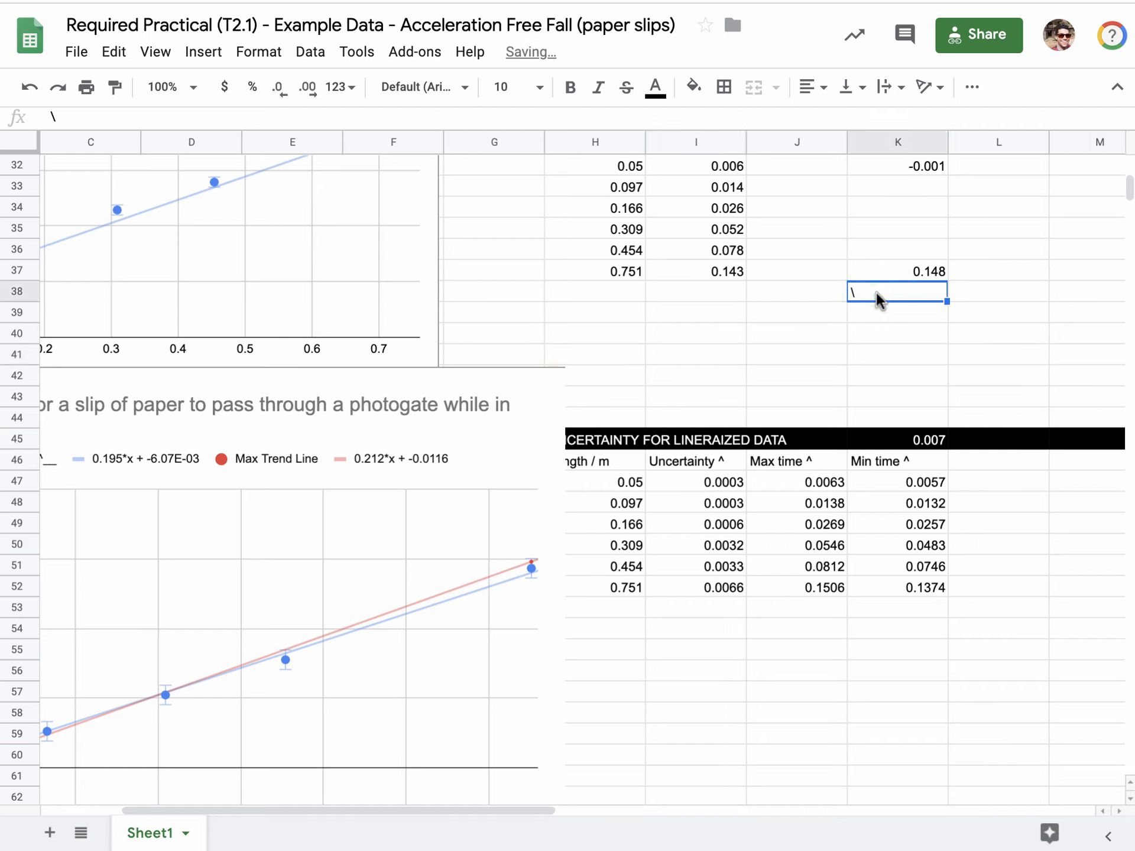
key(Delete)
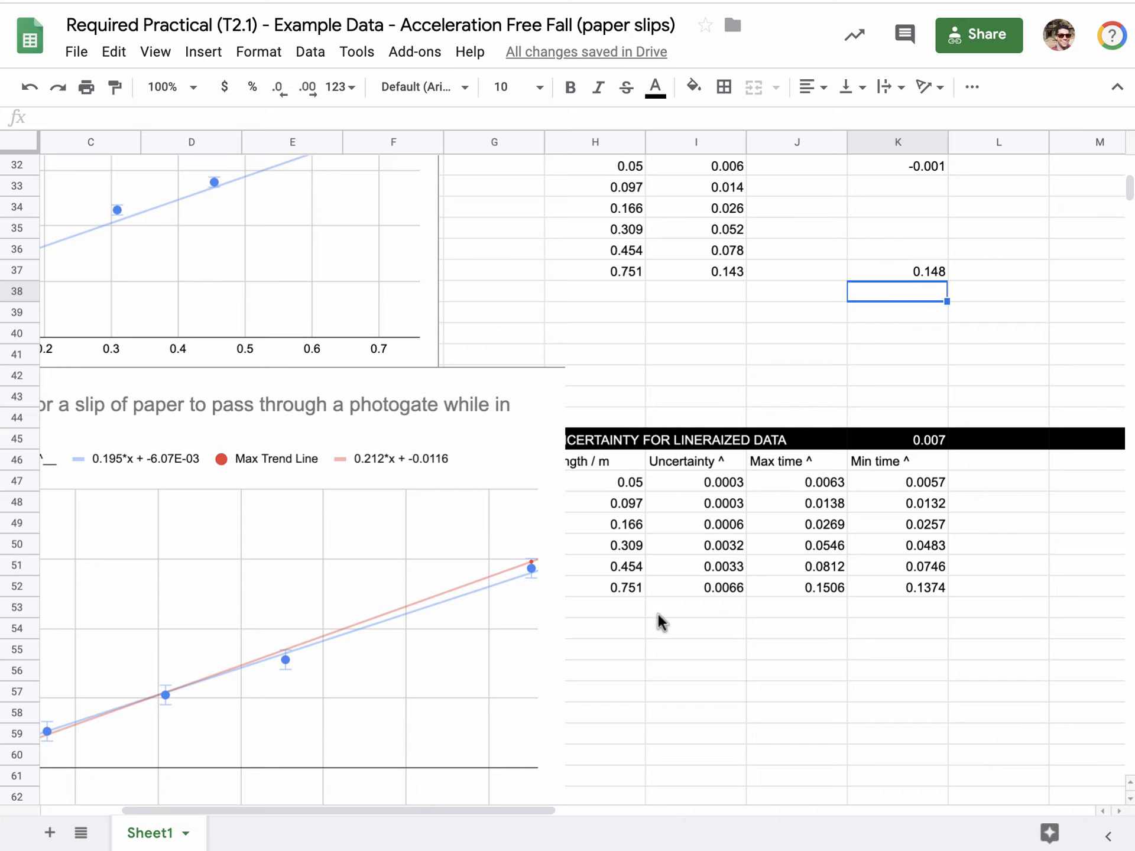
Switch to the Max & Min Best Fit Lines slide to examine its example chart, and return to the spreadsheet.
drag(507, 809, 567, 817)
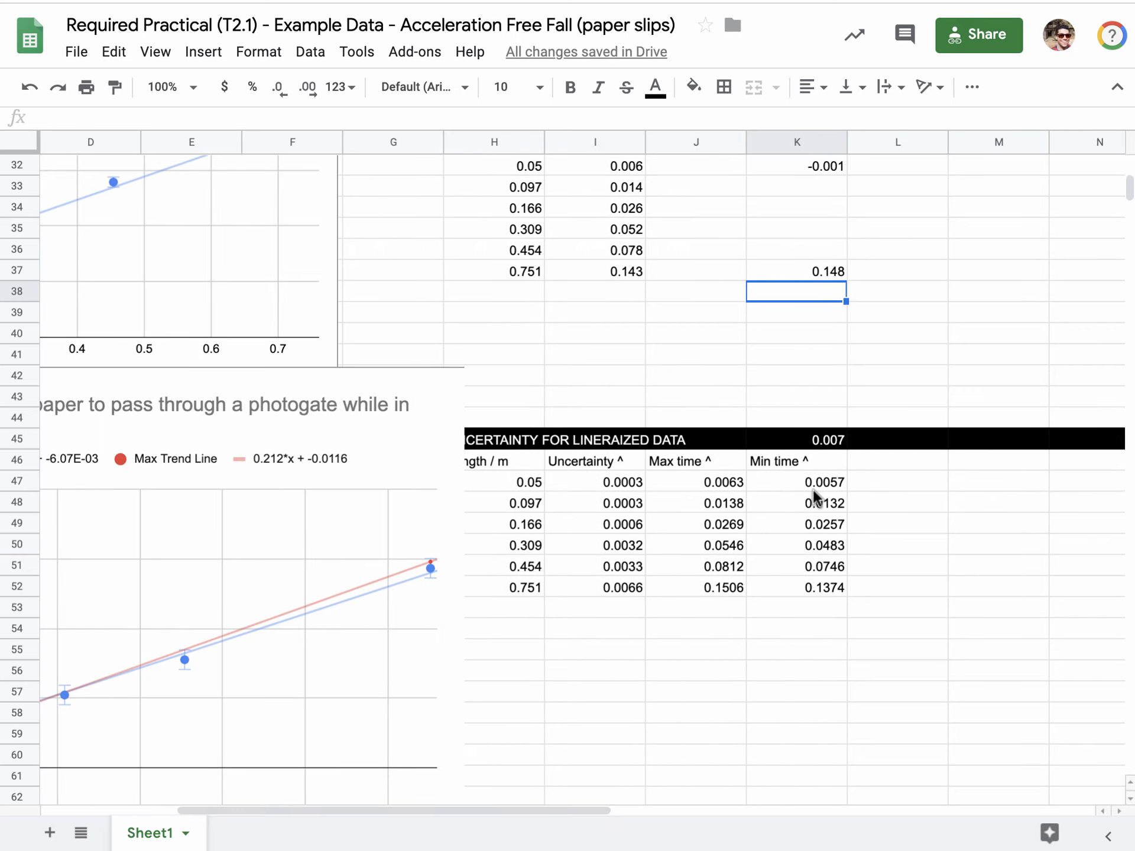
scroll(813, 488, down, 1)
scroll(813, 491, up, 4)
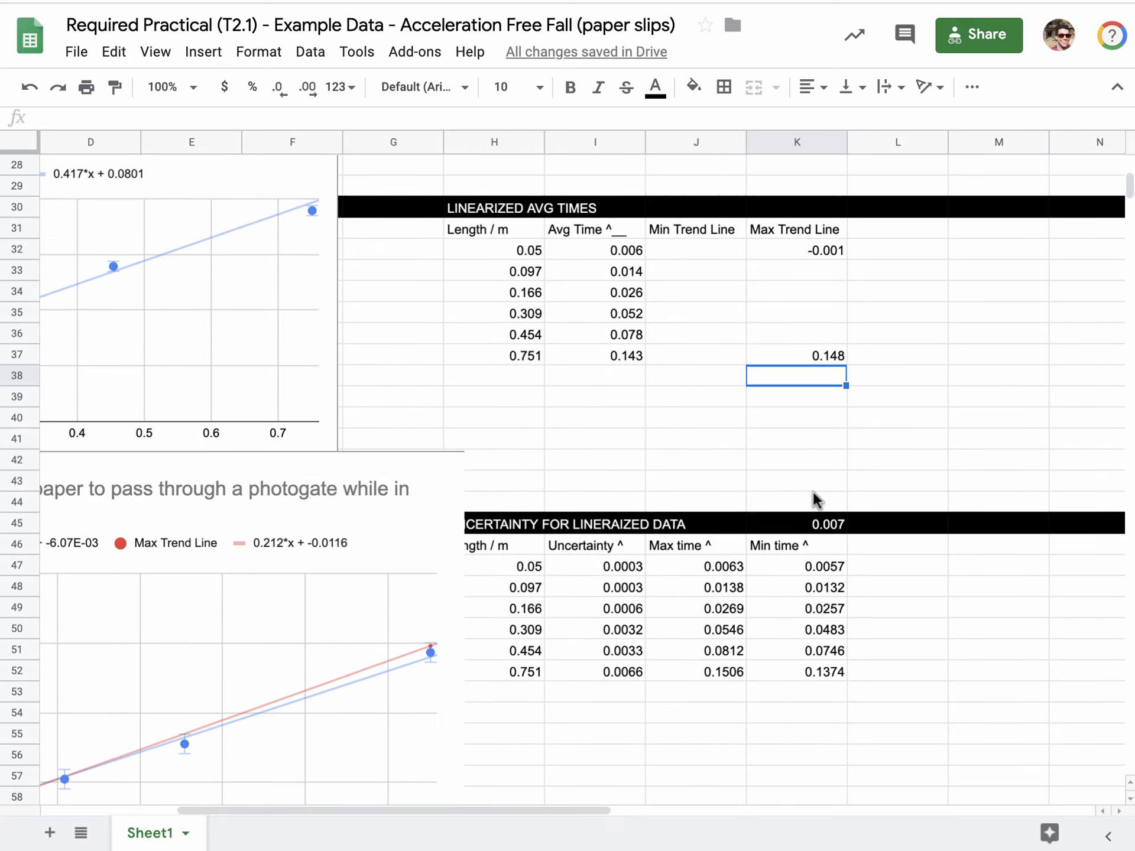
click(627, 848)
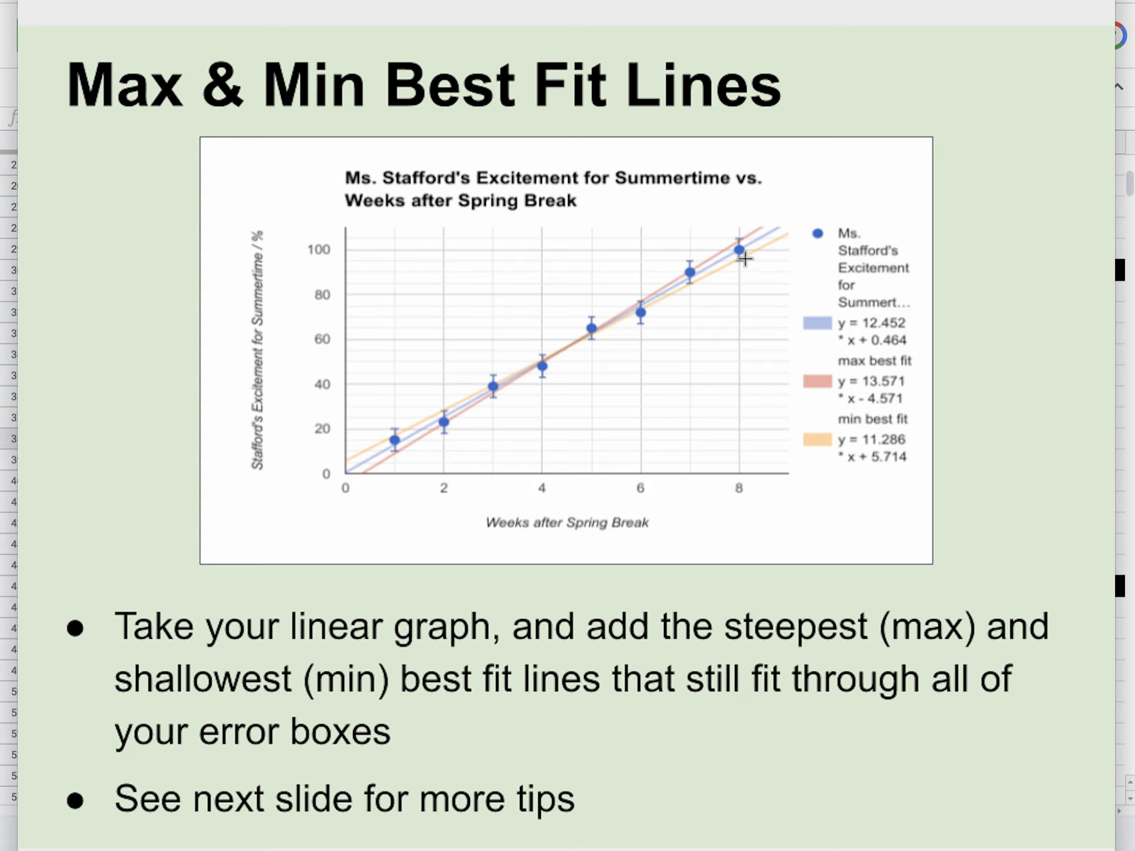
click(12, 603)
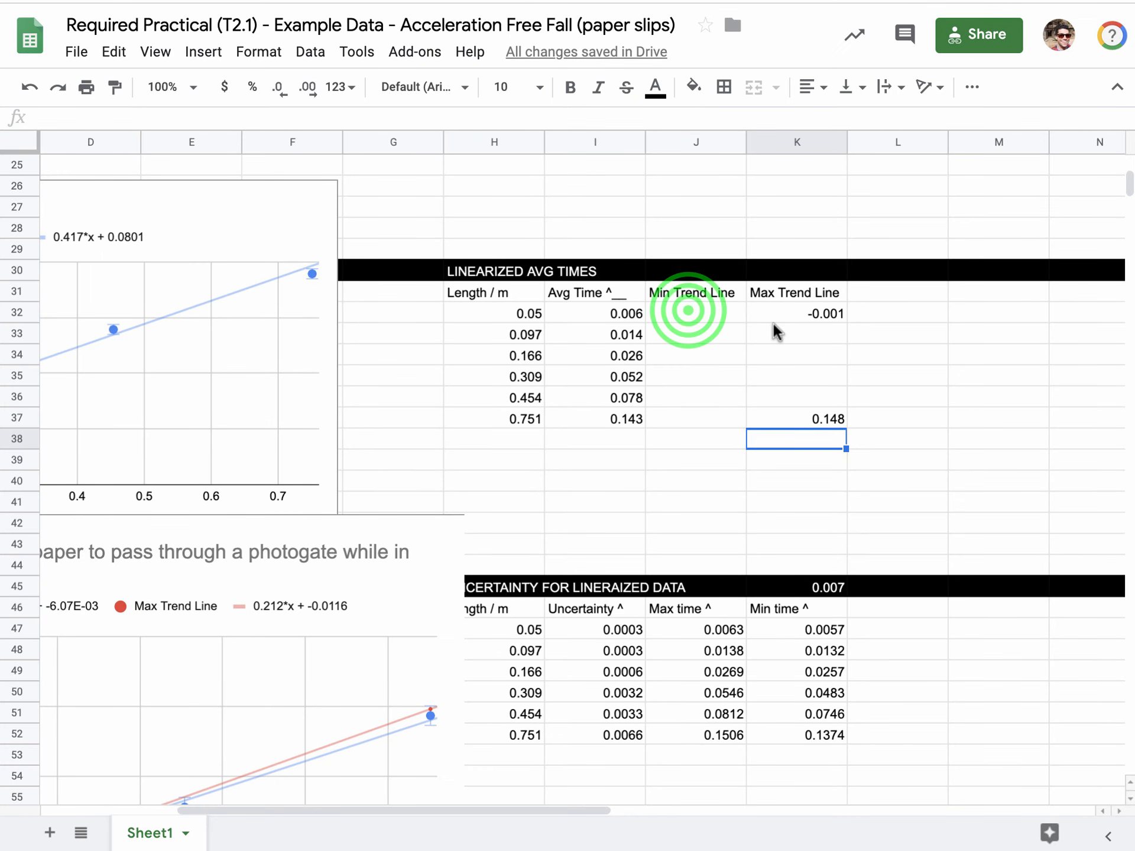
Enter the formula =I32+.007 in J32 as the first Min Trend Line value, for the 0.05 m length.
click(688, 313)
text(=)
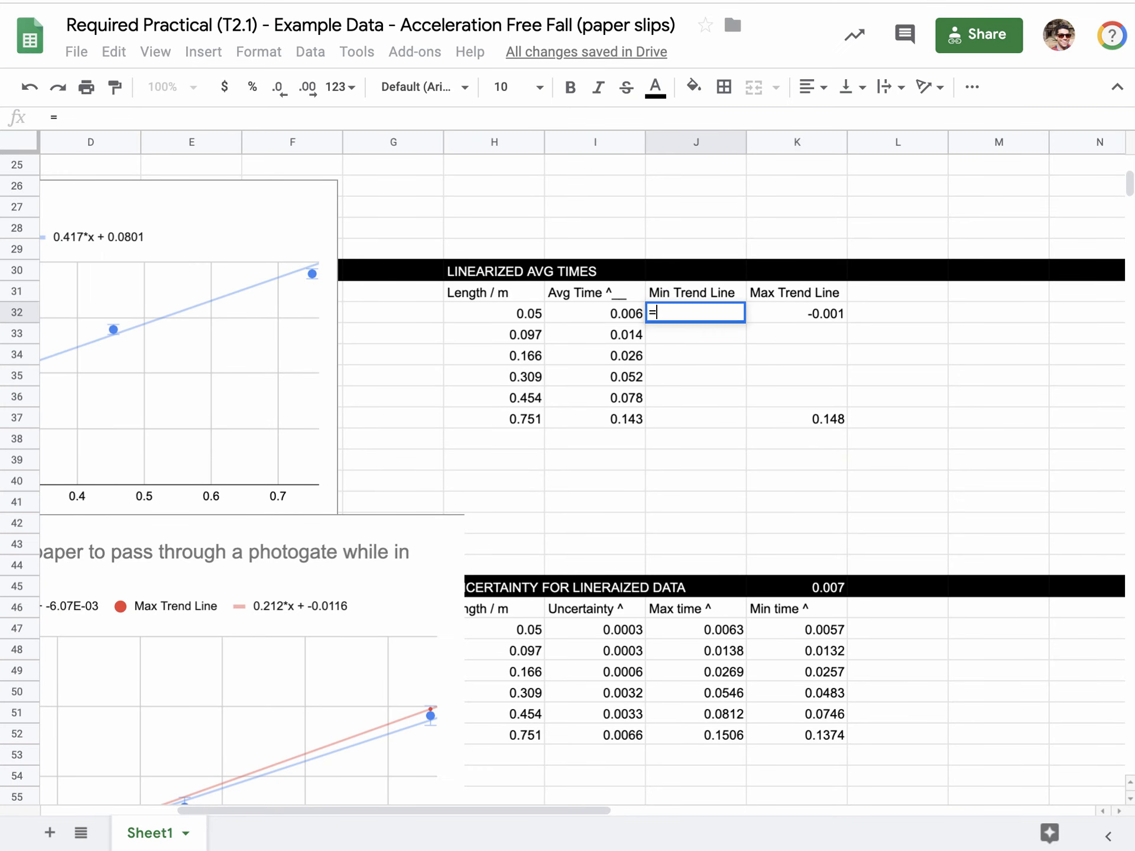
click(633, 314)
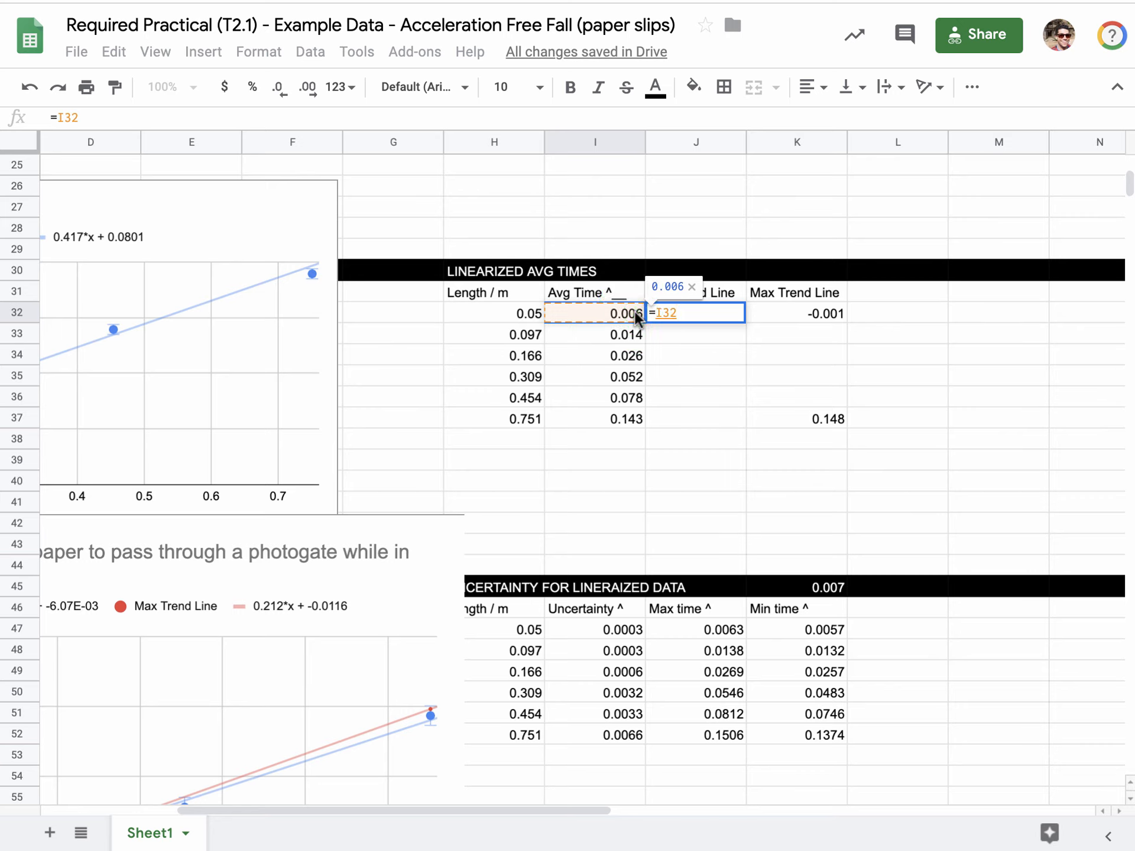
text(+.007)
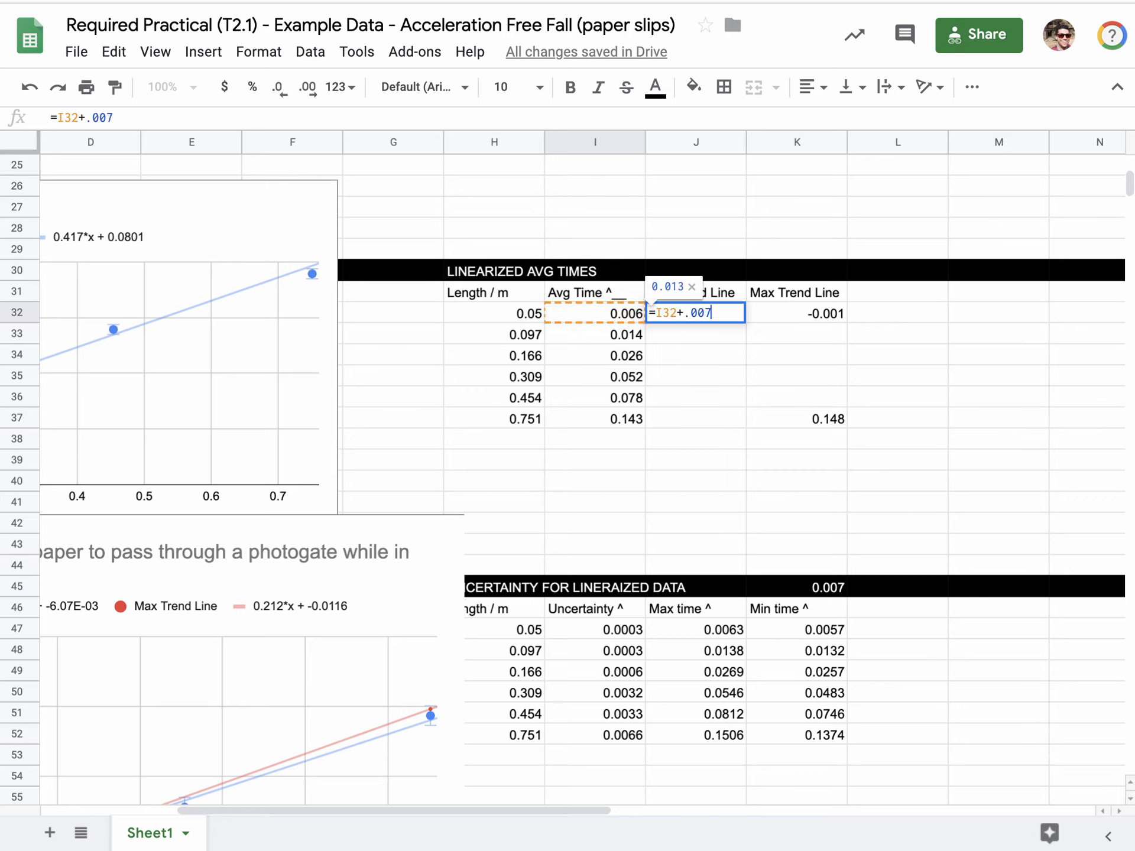
key(Return)
Enter the formula =I37-.007 in J37 as the last Min Trend Line value, for the 0.751 m length.
click(673, 417)
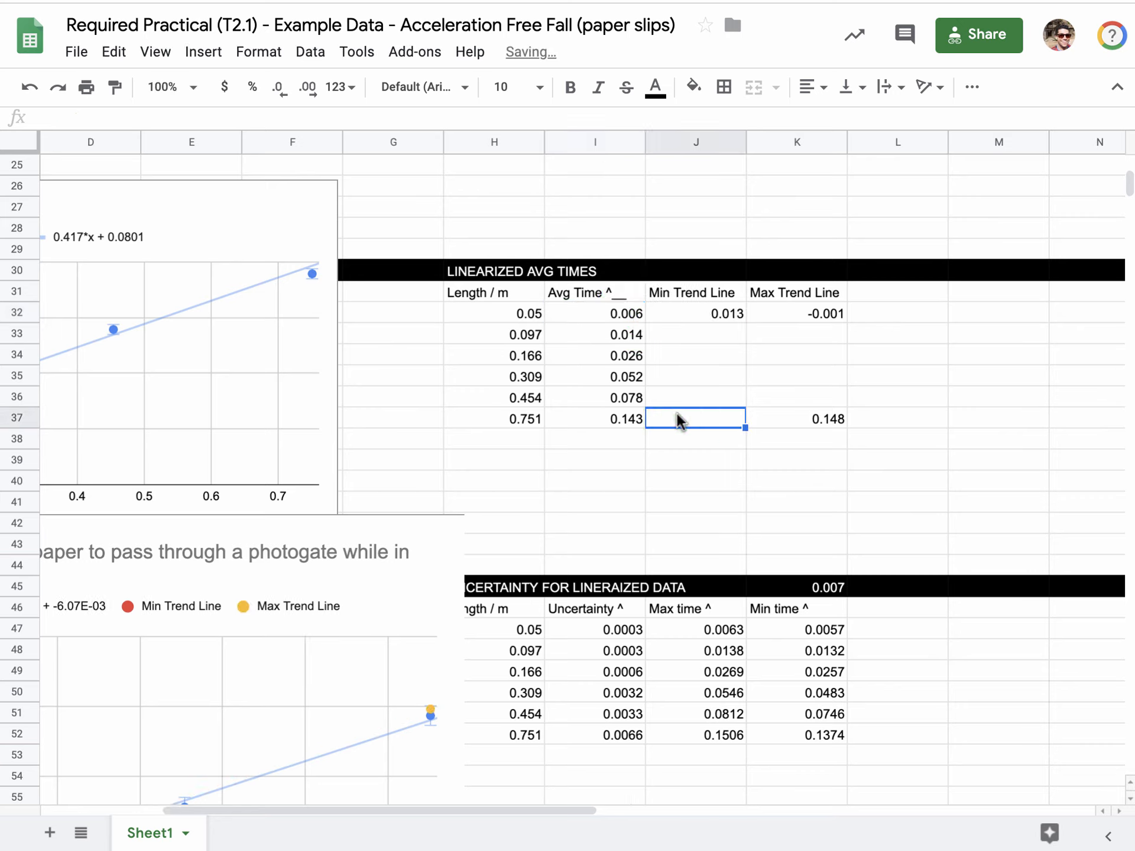
text(=)
click(637, 415)
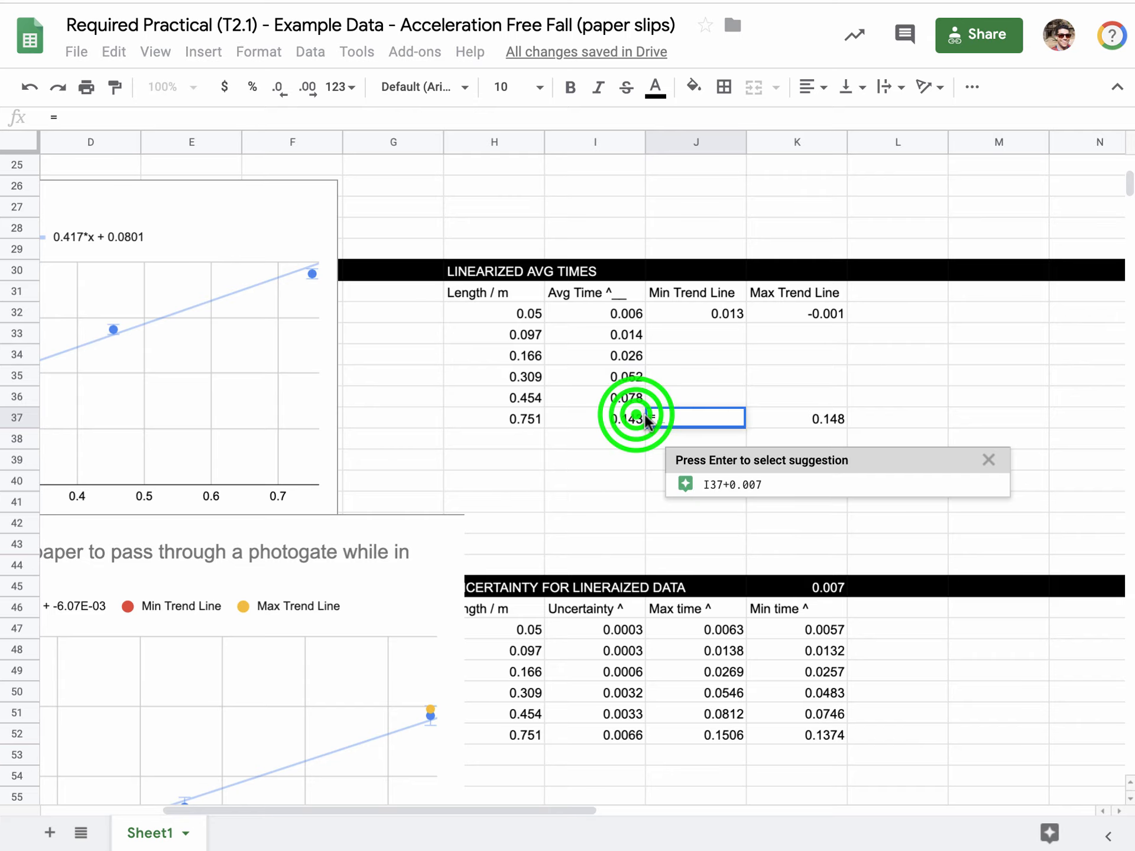
text(-.)
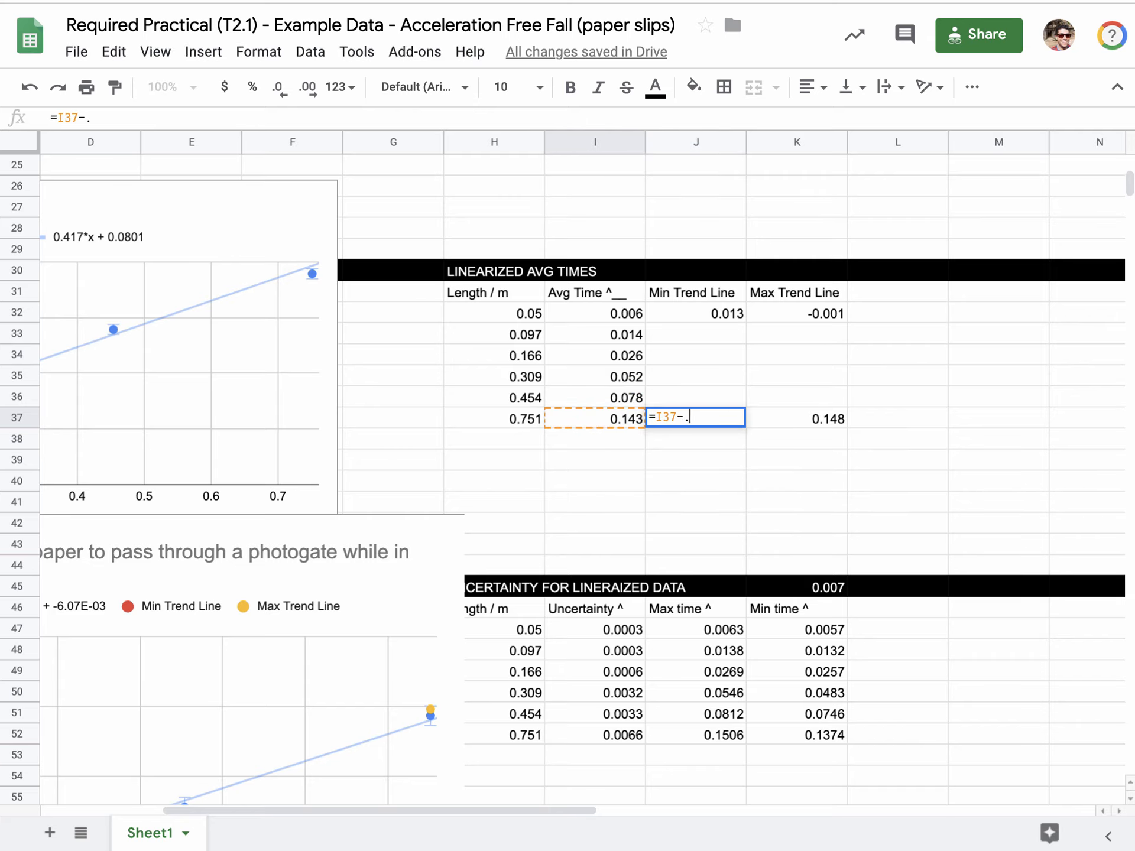
text(007)
key(Return)
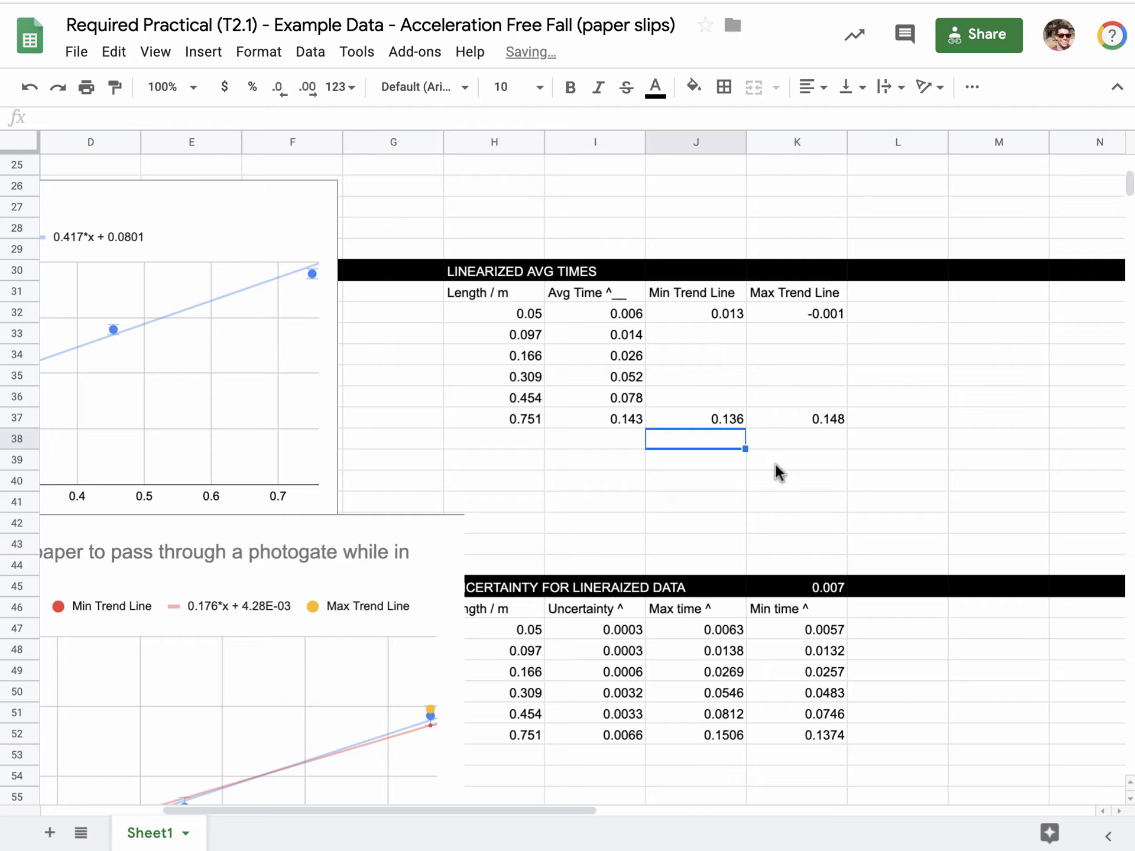
Reduce the yellow Max Trend Line series' points in the Time^2 vs length chart to 2px.
click(426, 707)
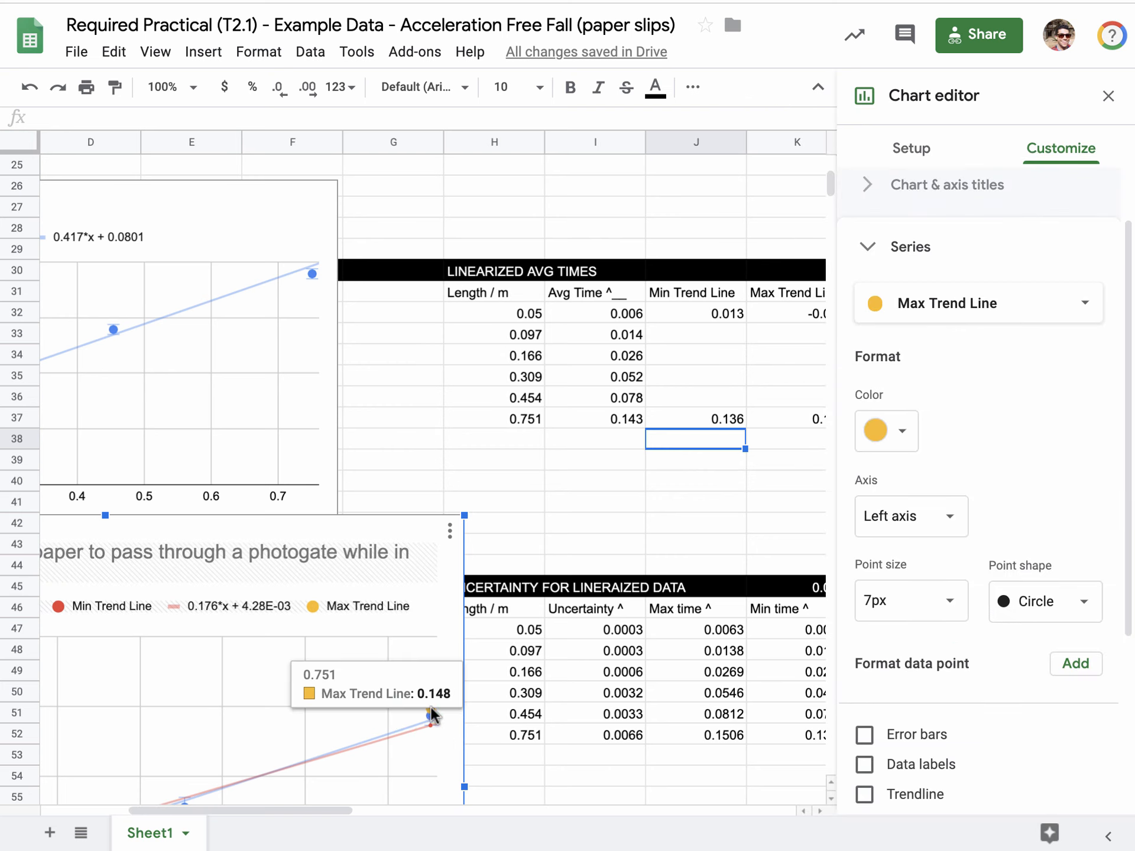
click(942, 599)
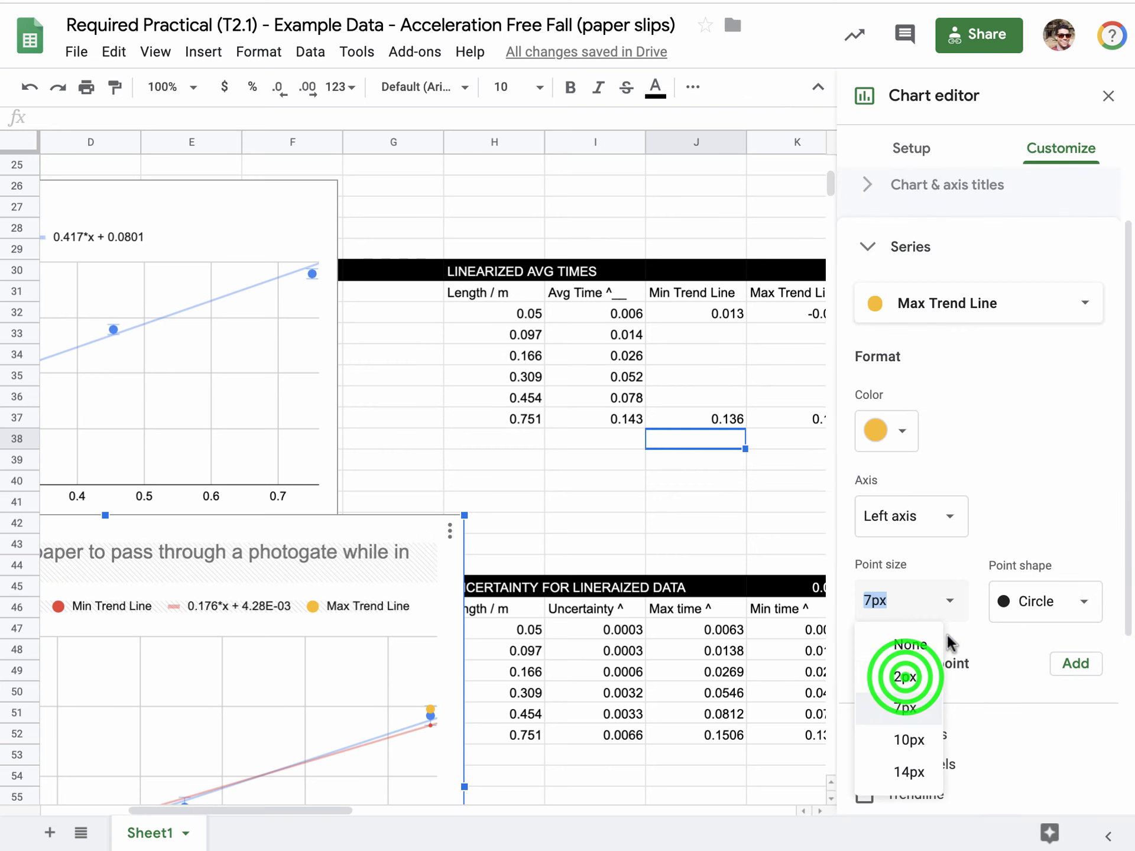
click(904, 677)
Add a trendline to the yellow Max Trend Line series of the Time^2 vs length chart.
scroll(626, 662, down, 5)
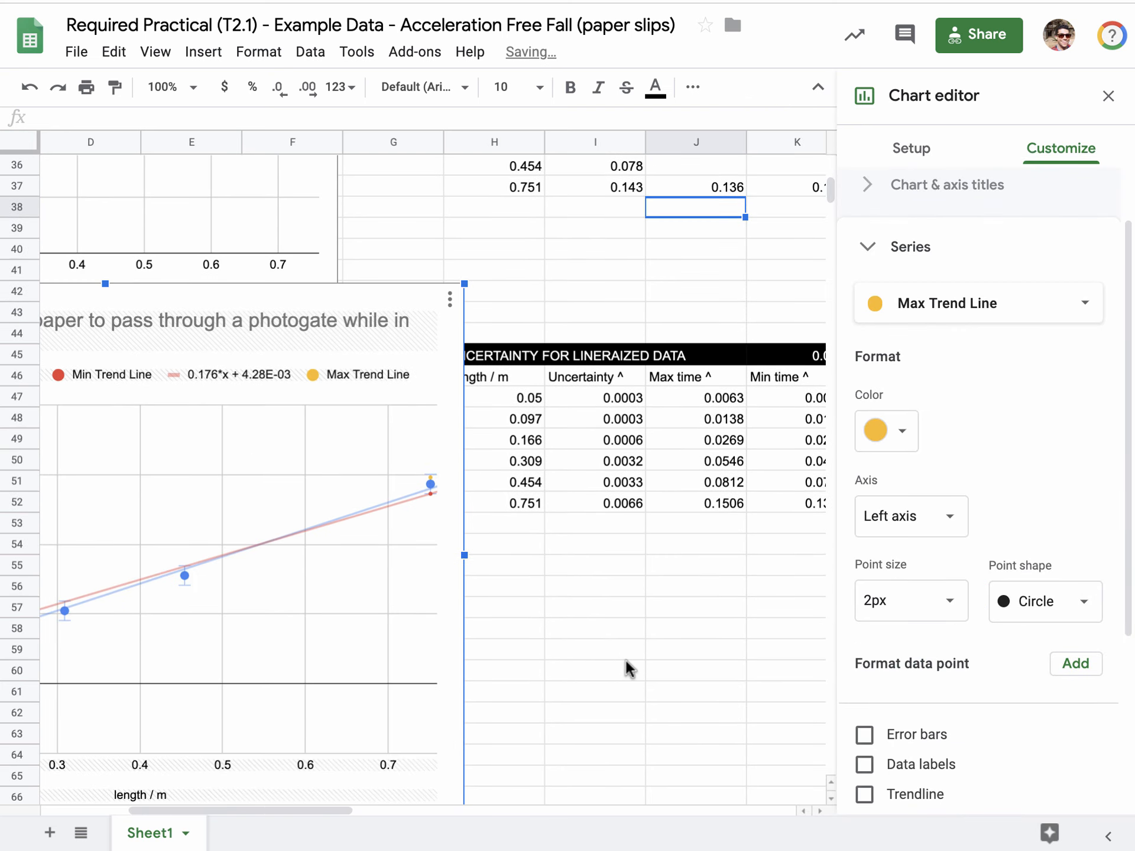
click(270, 810)
drag(270, 810, 204, 811)
mouse_move(733, 484)
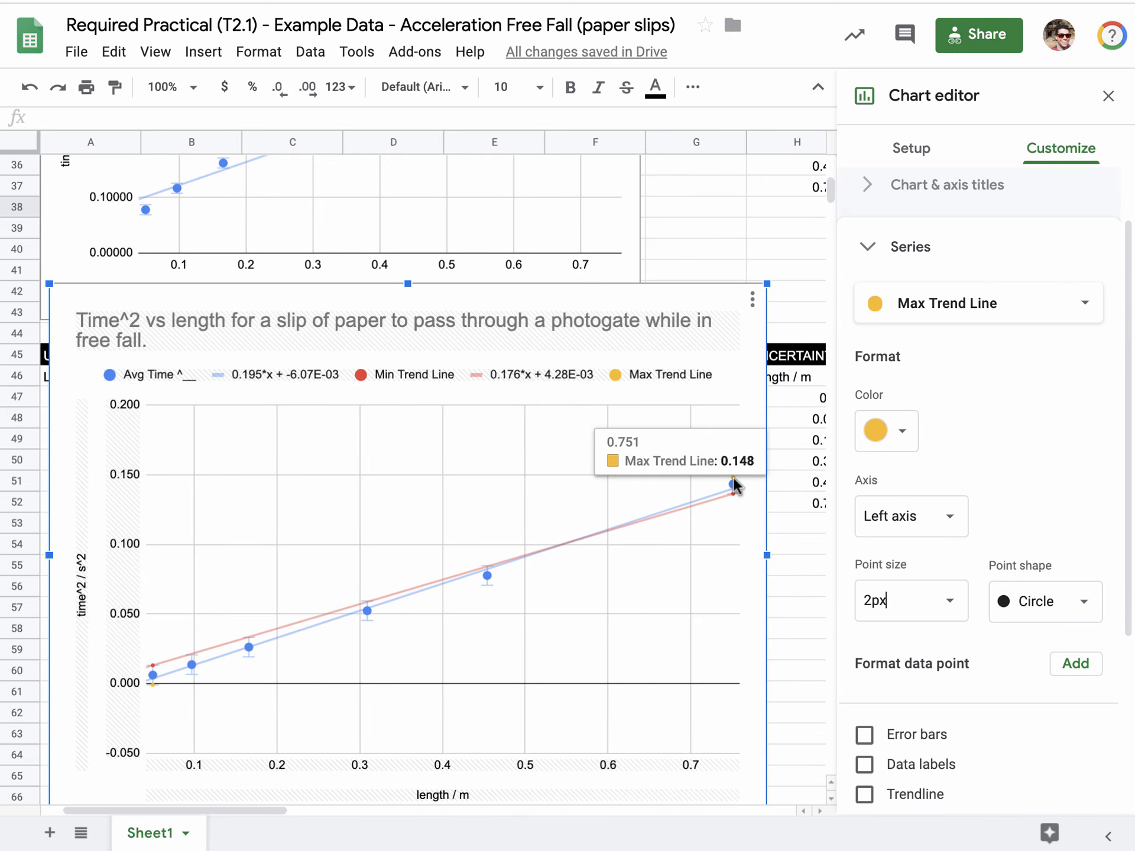
click(901, 796)
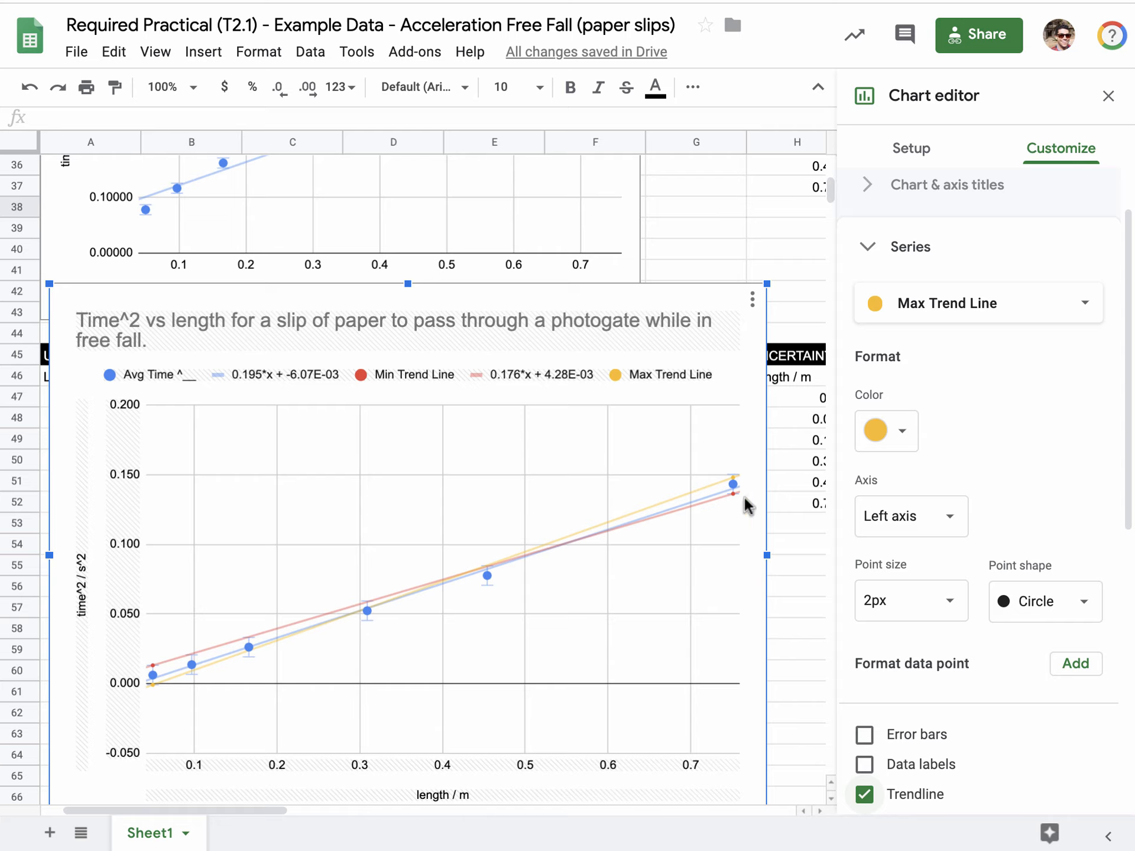
Label the Max Trend Line series' trendline with its equation using the Use Equation option.
mouse_move(733, 493)
mouse_move(485, 569)
drag(83, 810, 166, 810)
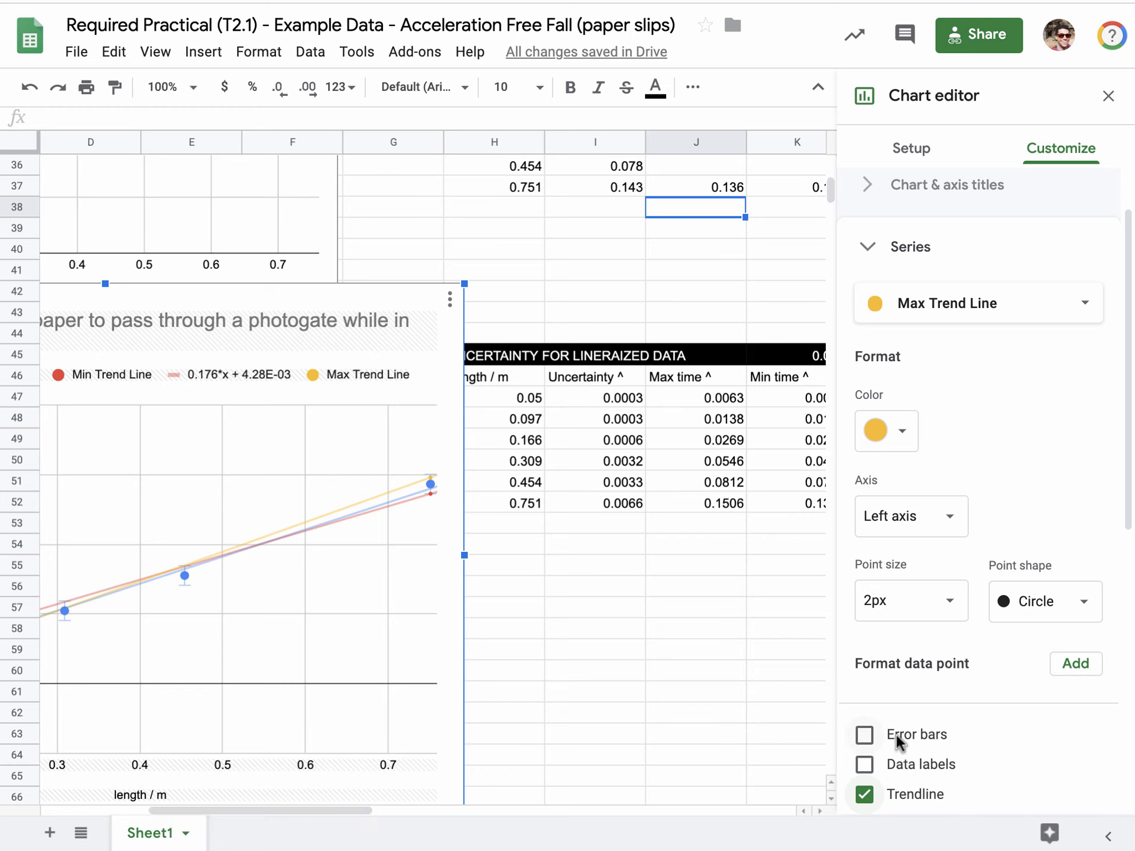
scroll(919, 780, down, 5)
click(918, 776)
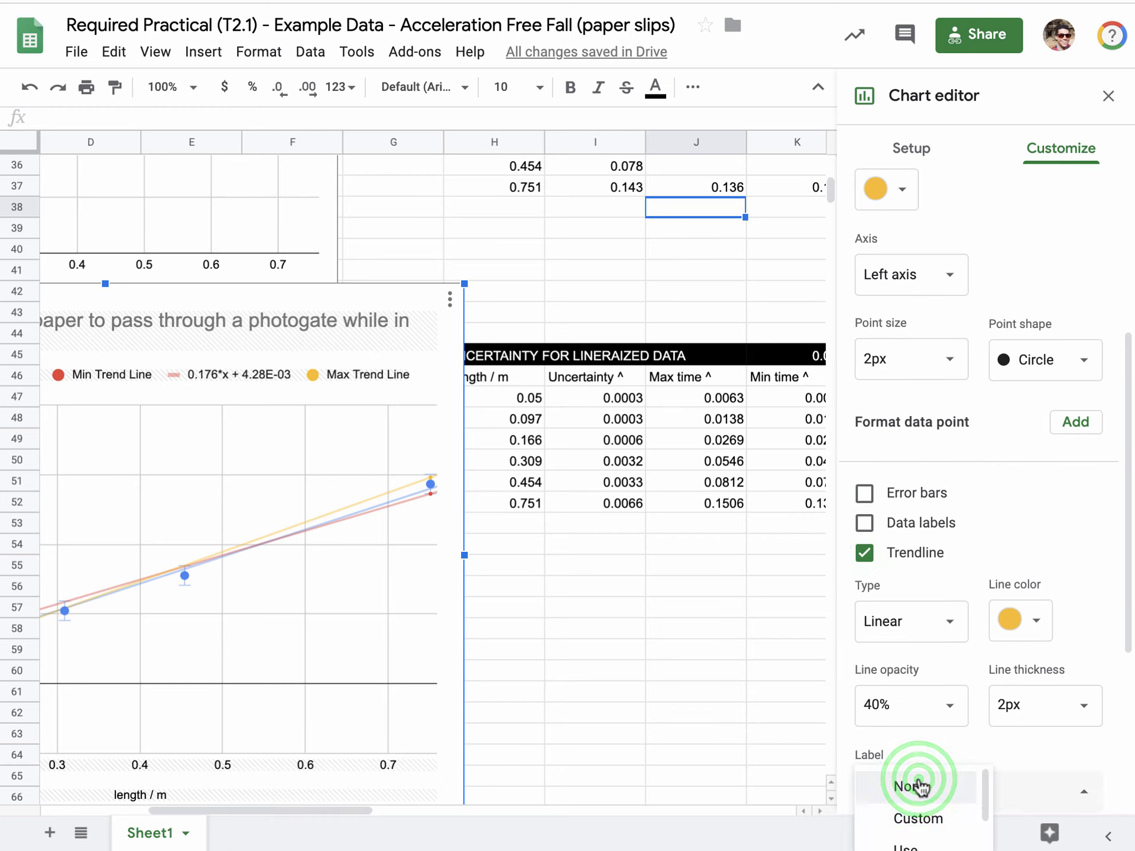
click(931, 777)
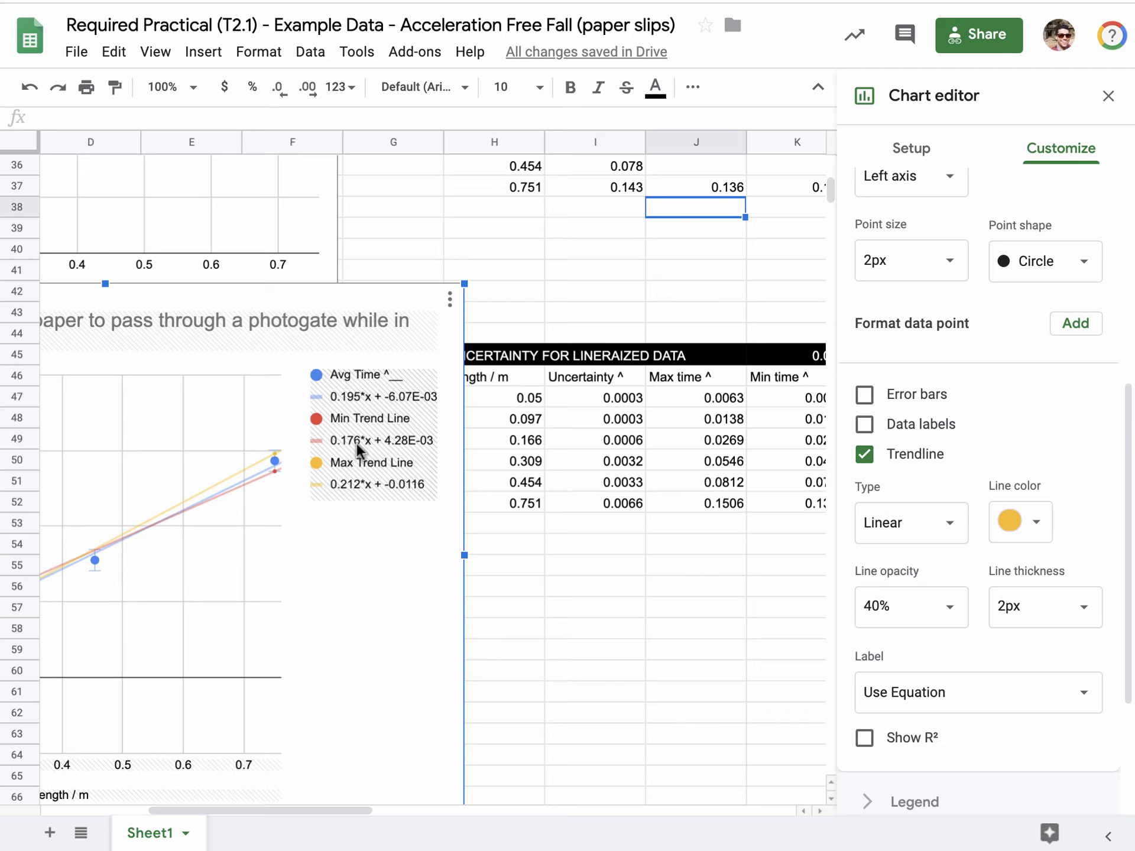
Examine the min and max trend line equations in the legend of the Time^2 vs length chart.
click(353, 487)
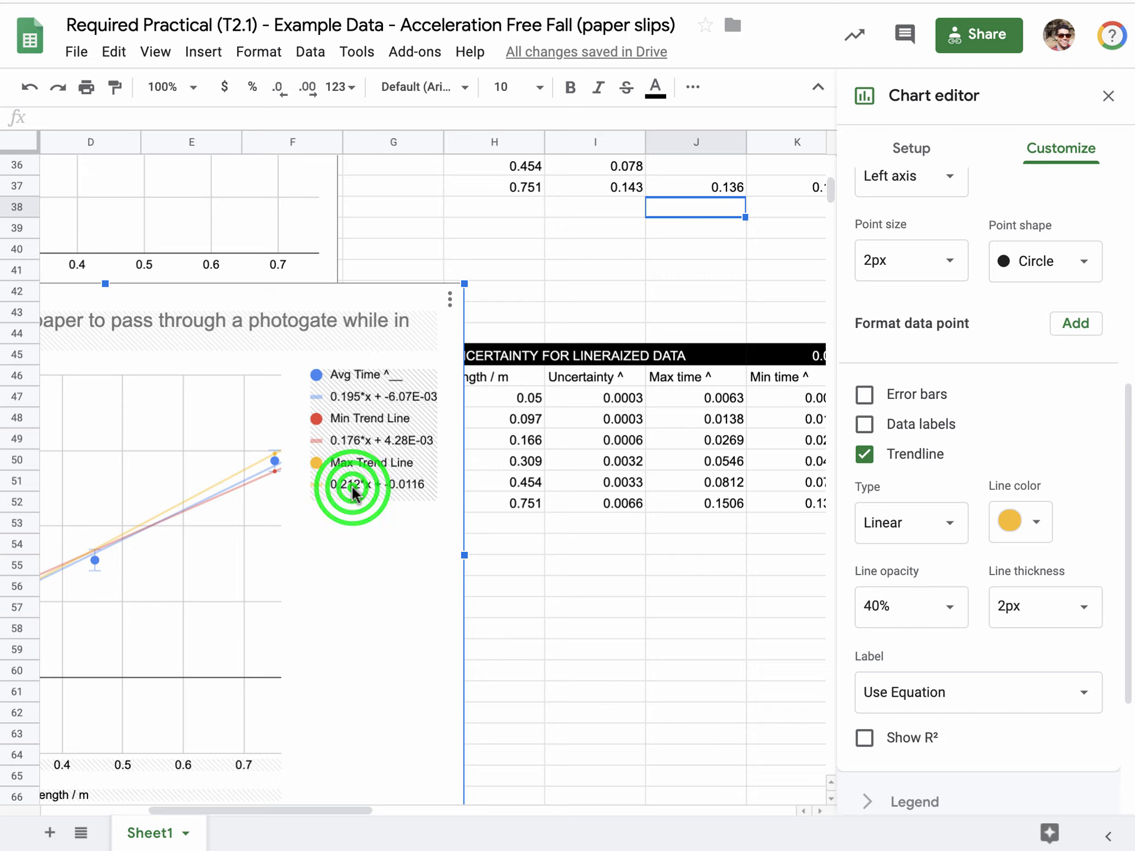
click(353, 443)
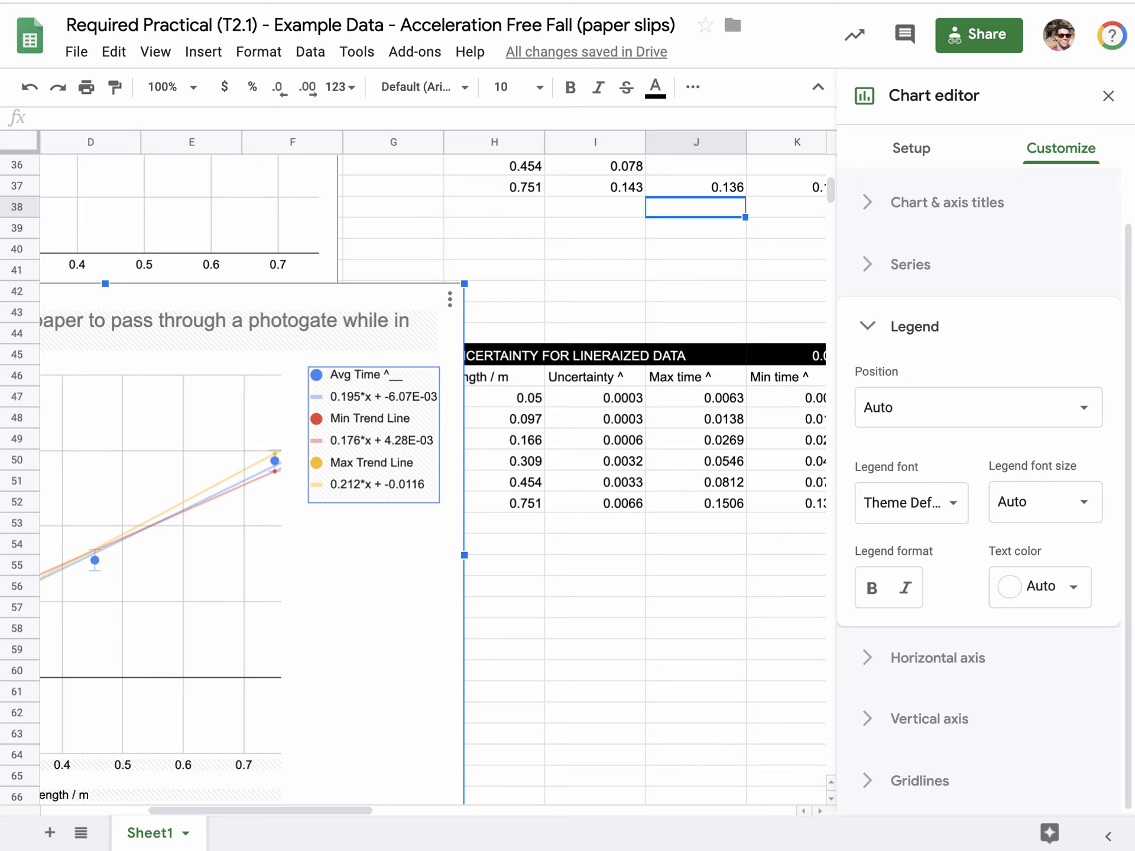
scroll(766, 324, up, 3)
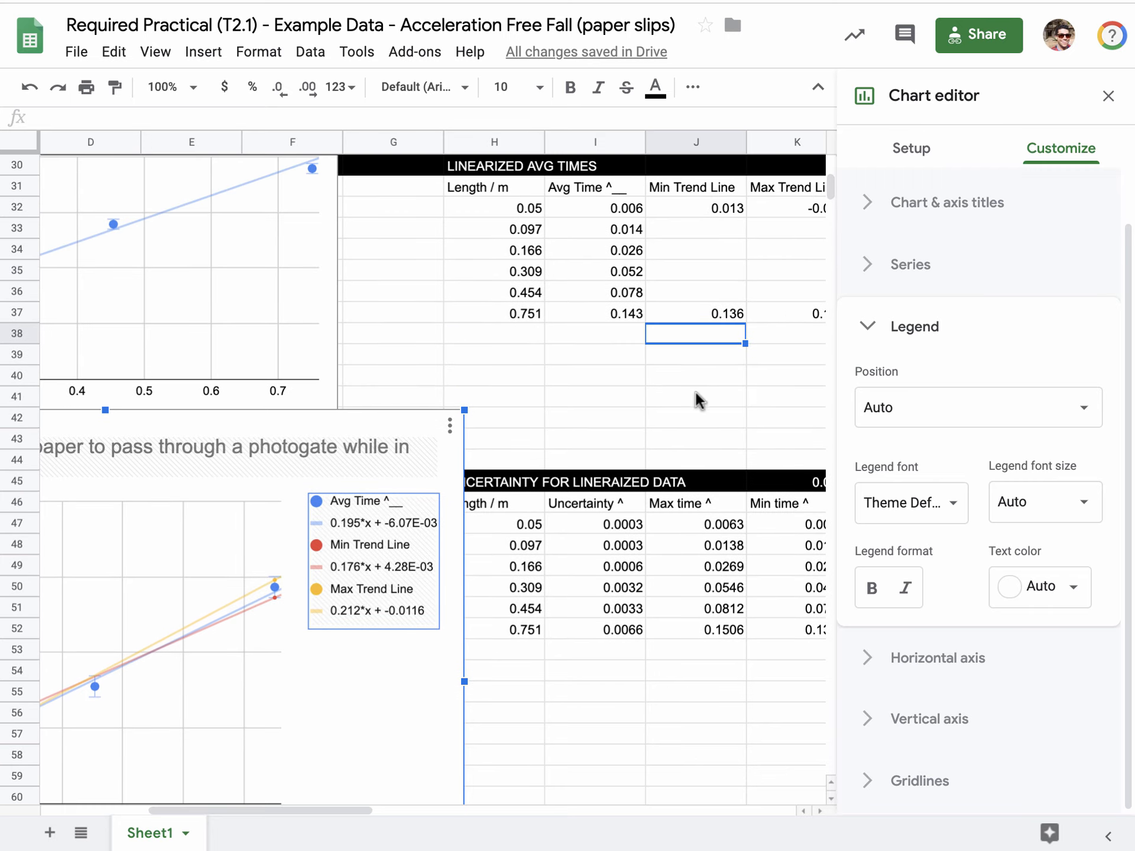
Move the Time^2 vs length chart up and right over the data tables, and recolor its blue Avg Time series black.
click(229, 482)
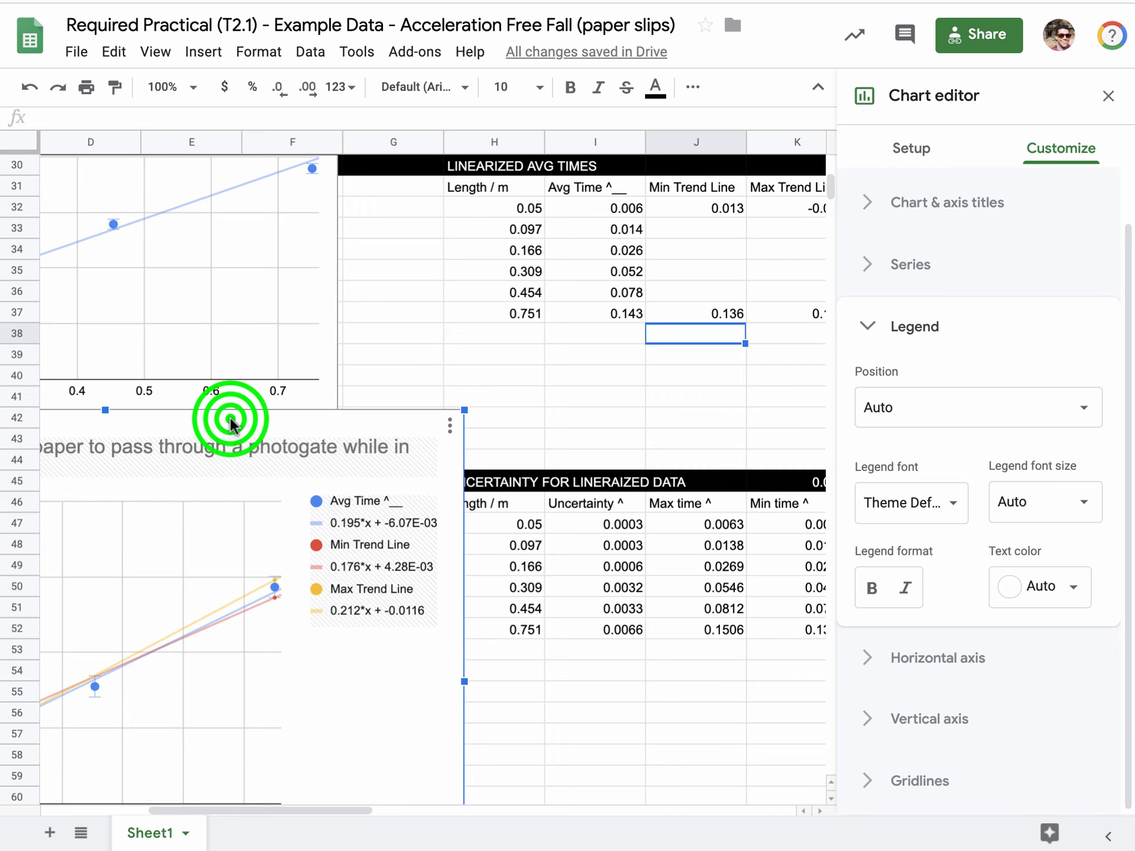
drag(229, 482, 546, 272)
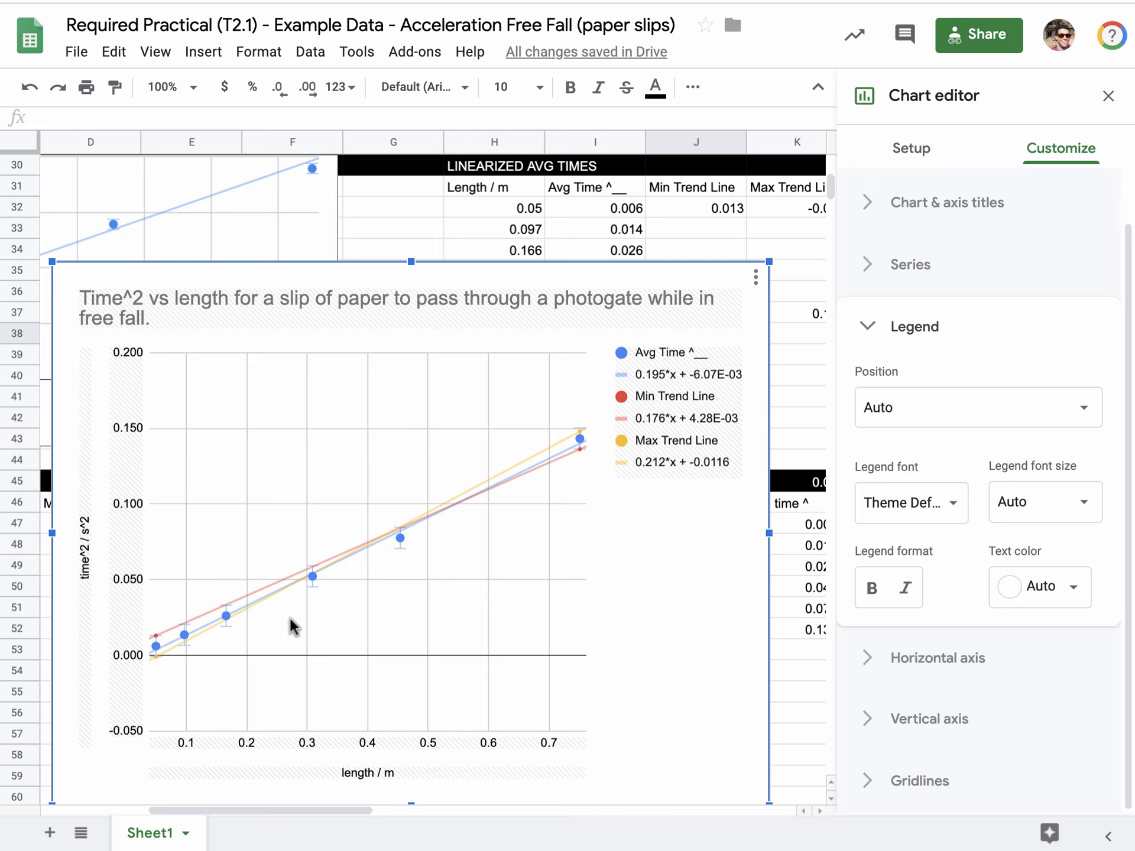
click(562, 449)
click(562, 447)
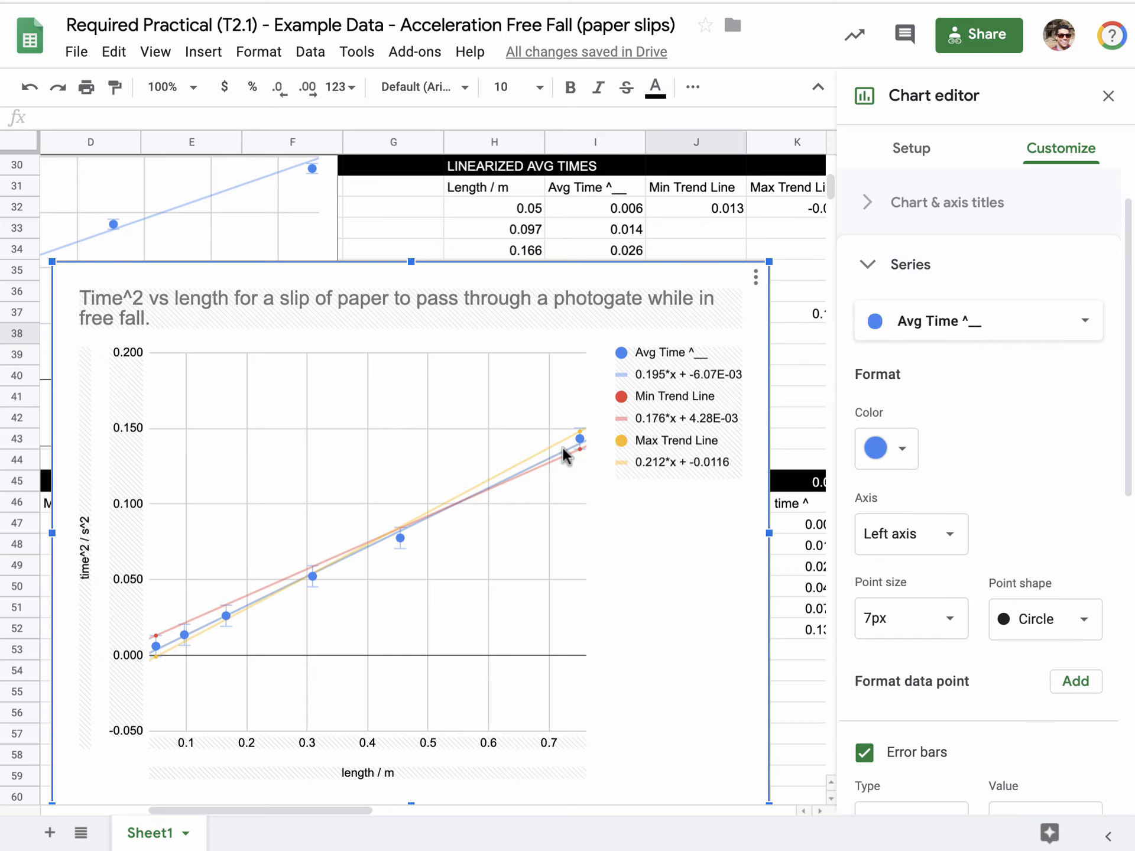
click(869, 454)
click(869, 451)
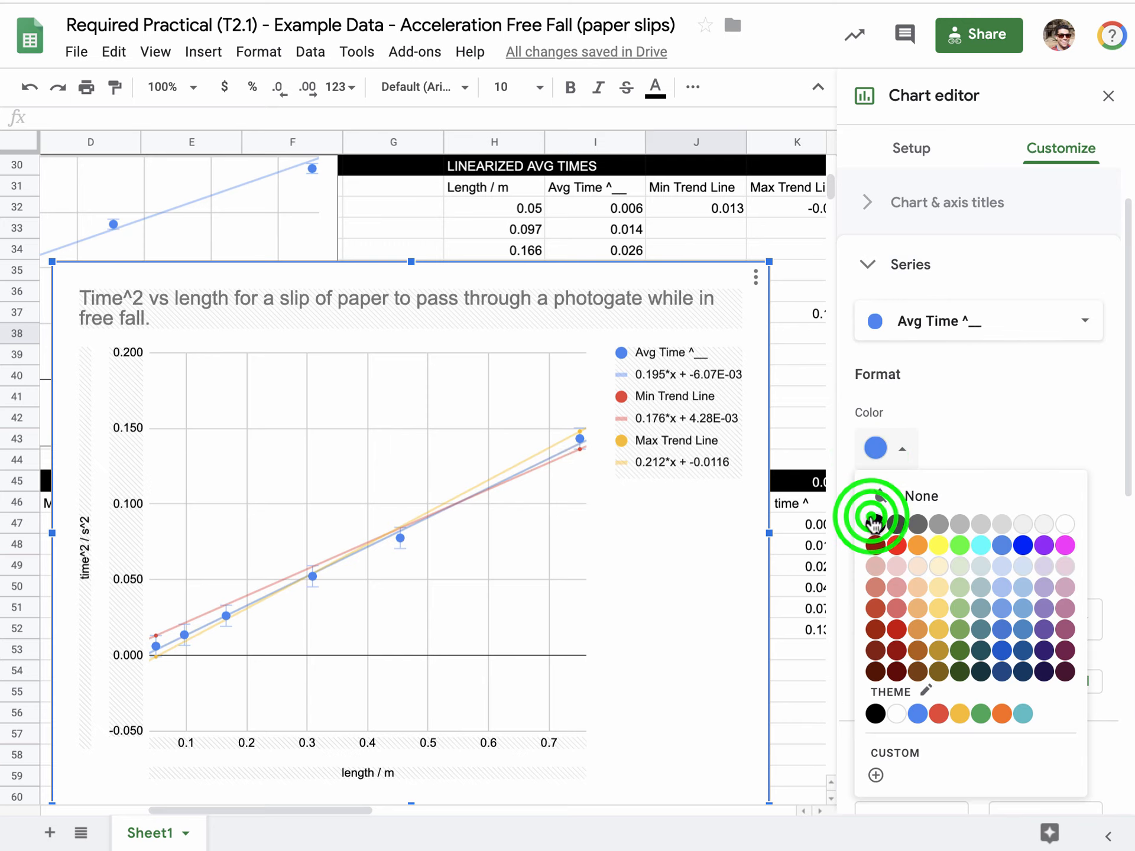
click(539, 448)
click(877, 380)
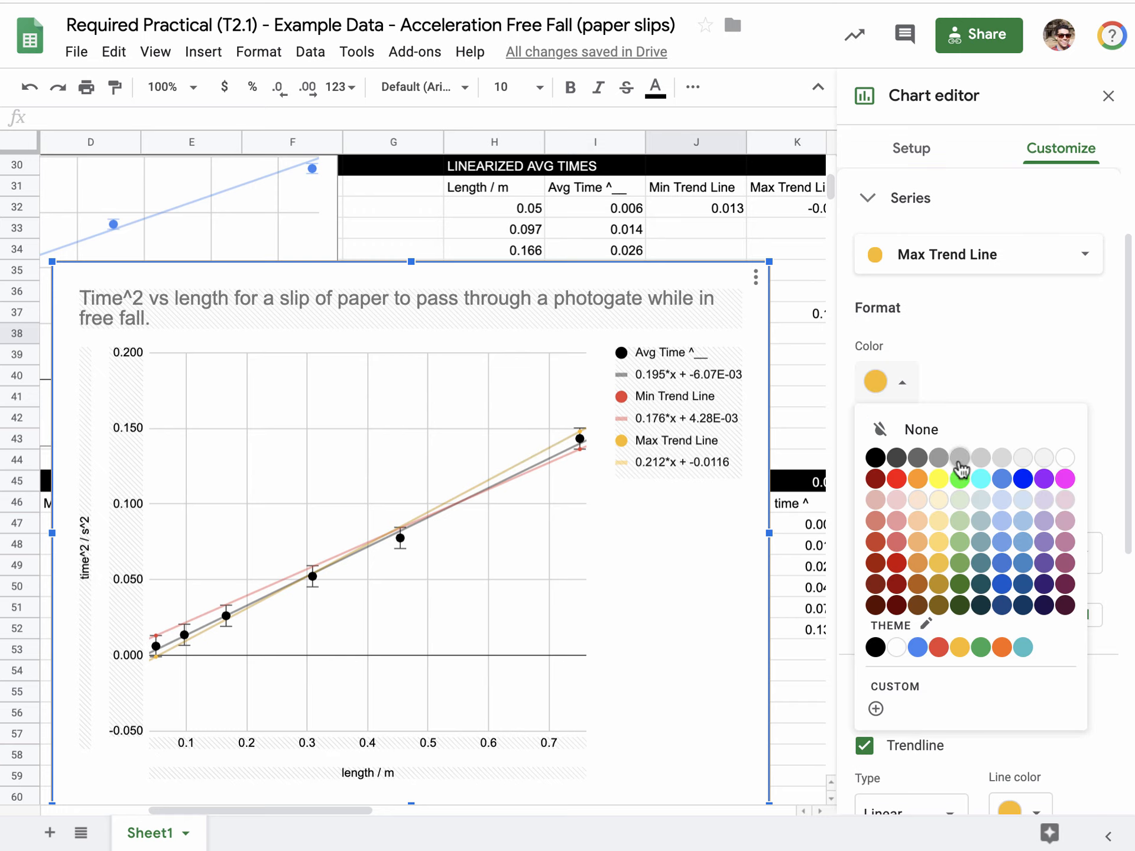
click(982, 378)
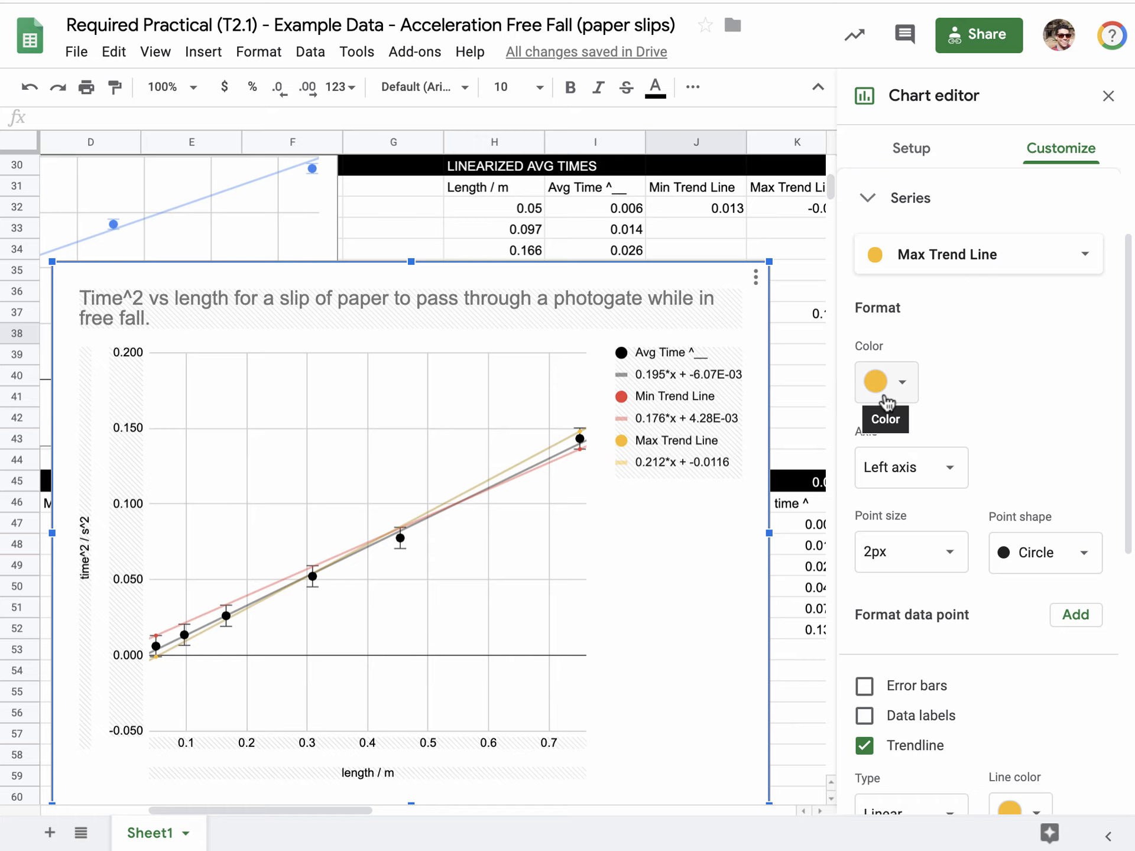
click(798, 412)
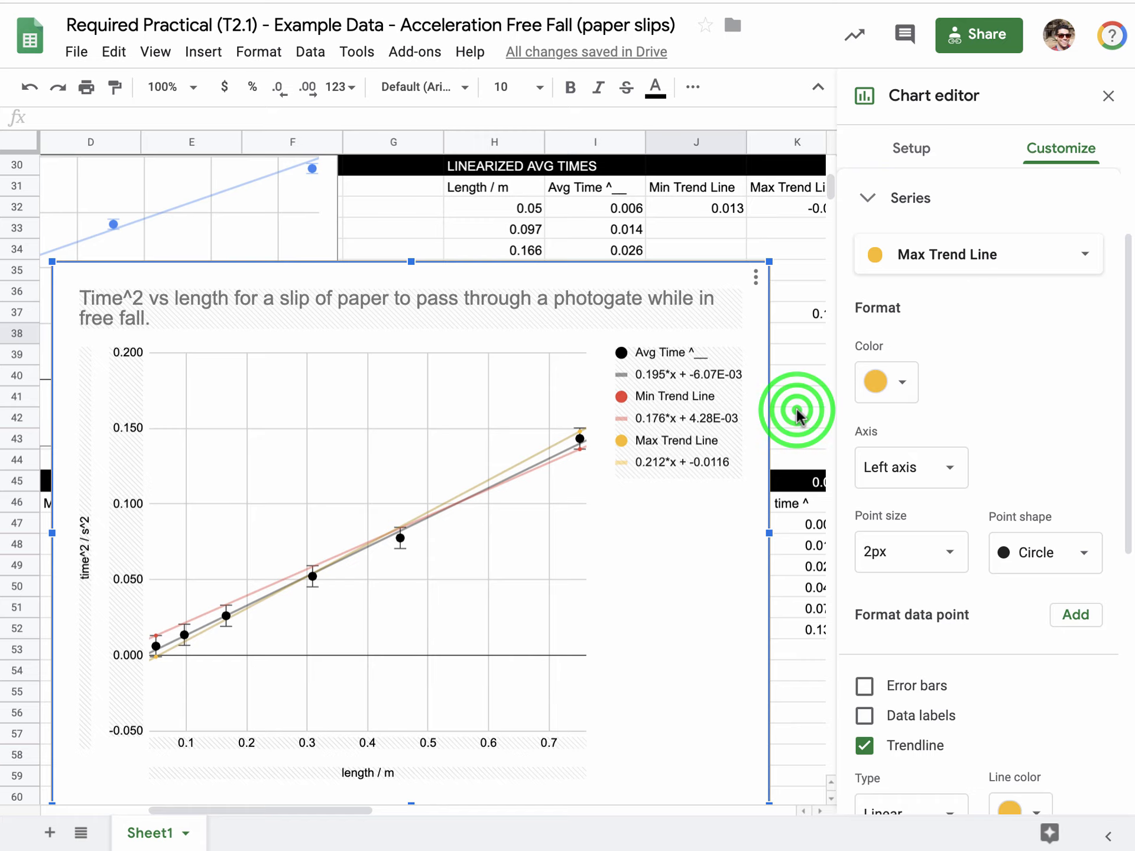